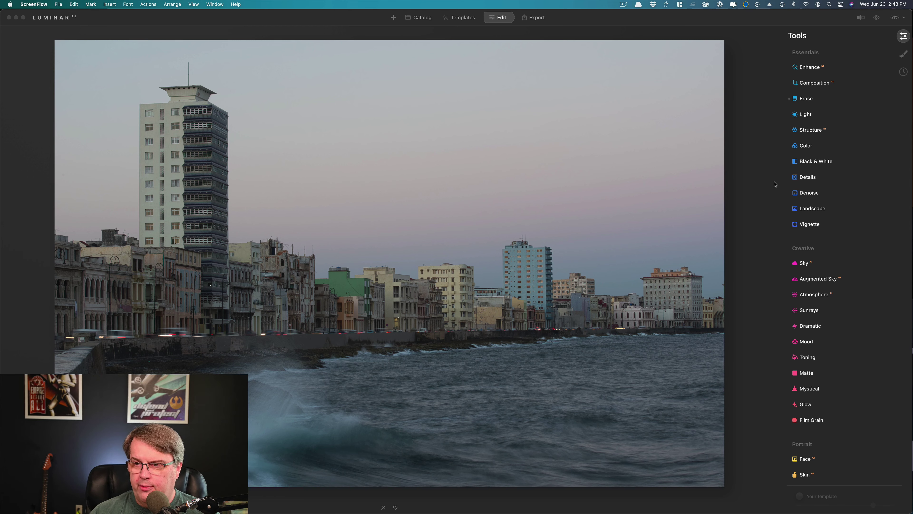
# Step: Enhance the photo with Accent at 52 and Sky Enhancer at 50, and compare it with the original
pyautogui.click(827, 70)
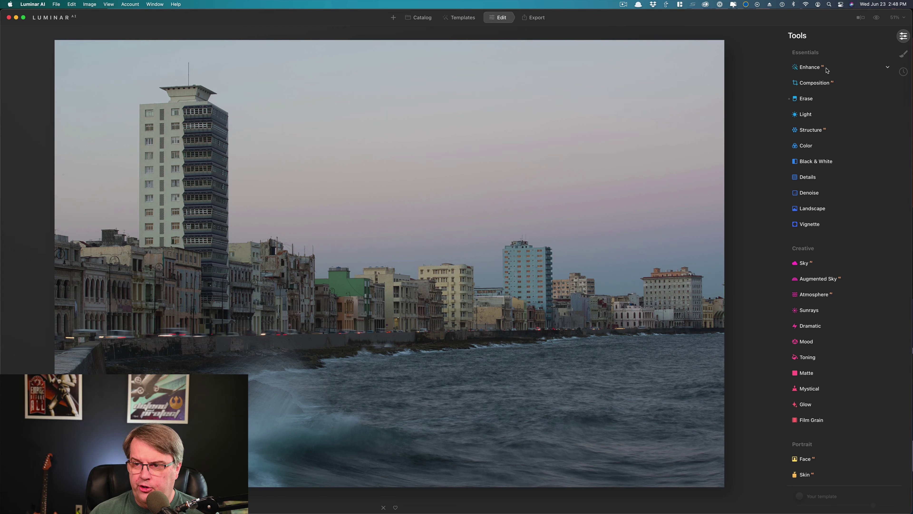
pyautogui.click(827, 69)
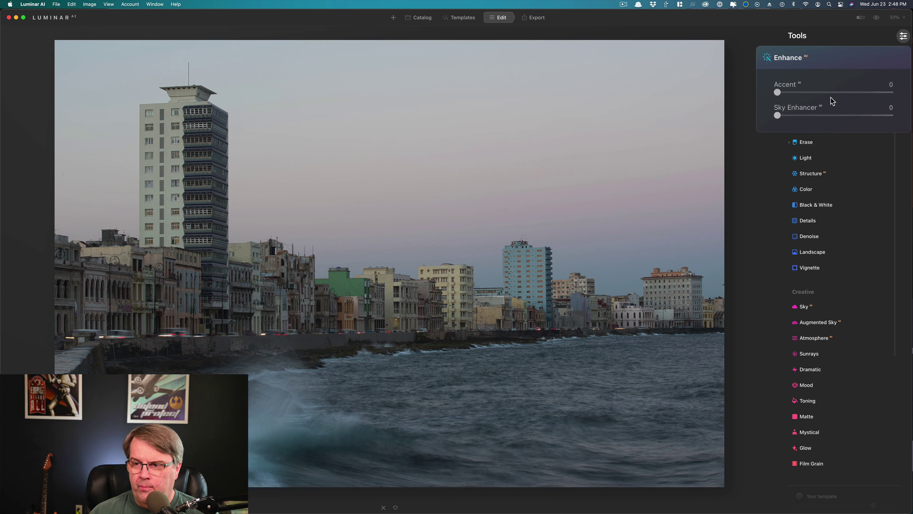
pyautogui.click(824, 93)
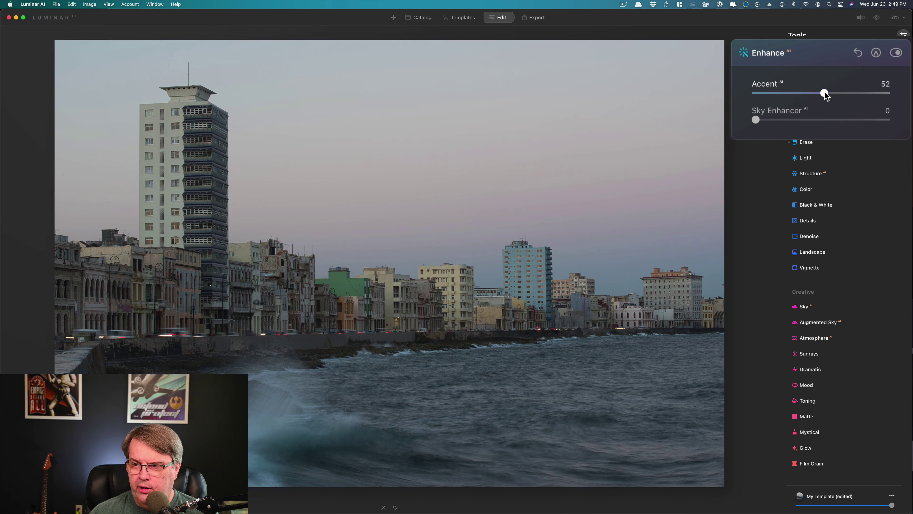
pyautogui.click(823, 120)
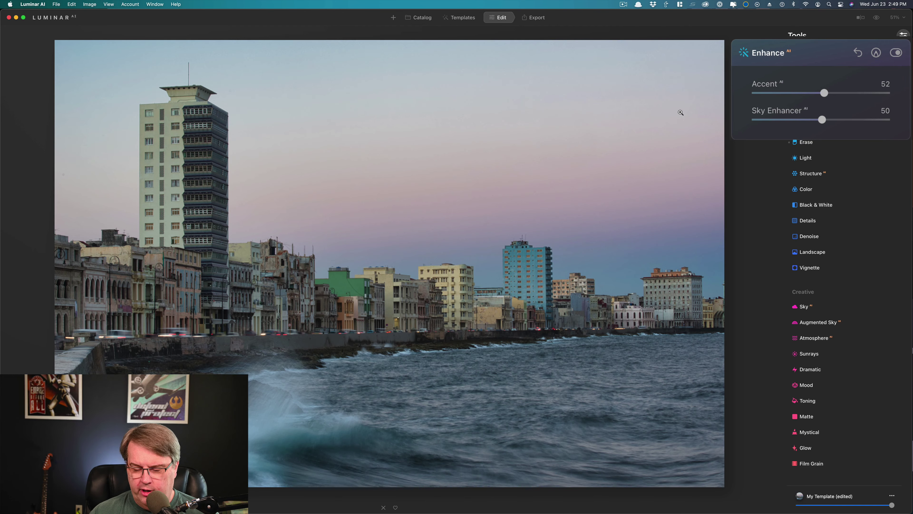
pyautogui.press('\\')
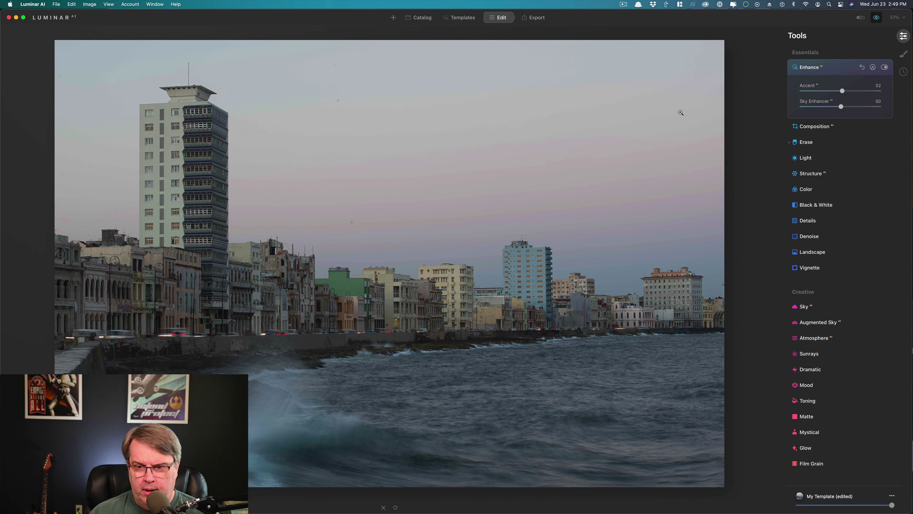
pyautogui.press('\\')
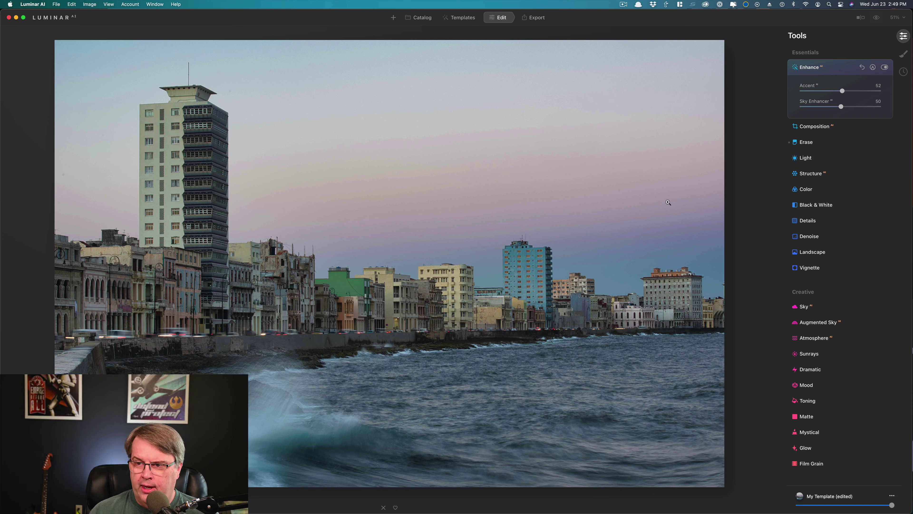
pyautogui.click(811, 68)
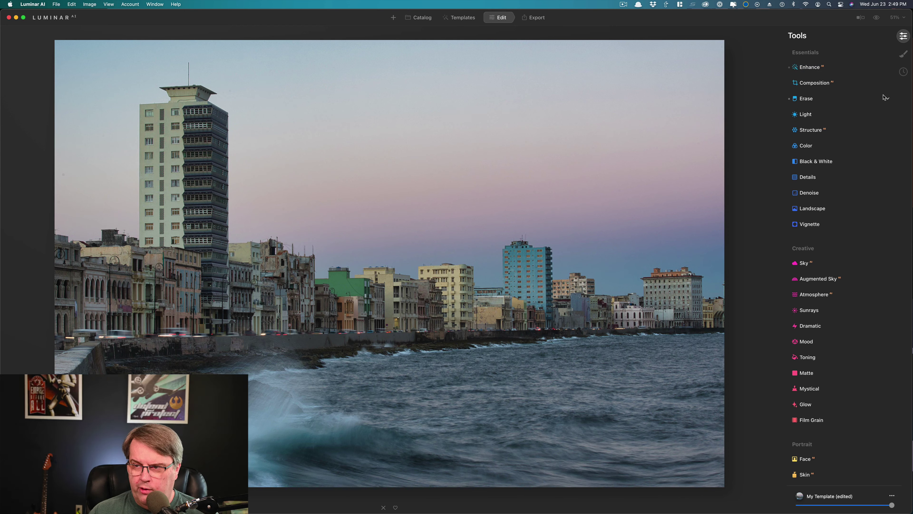
# Step: Add a Basic local adjustment with a level gradient mask covering the sky down to the rooftops of the lower buildings
pyautogui.click(904, 55)
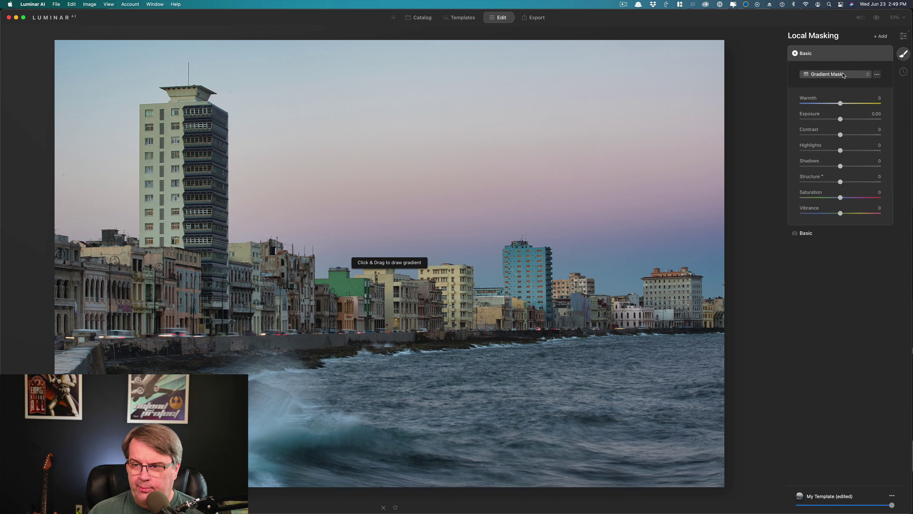
pyautogui.moveTo(394, 51); pyautogui.dragTo(396, 168)
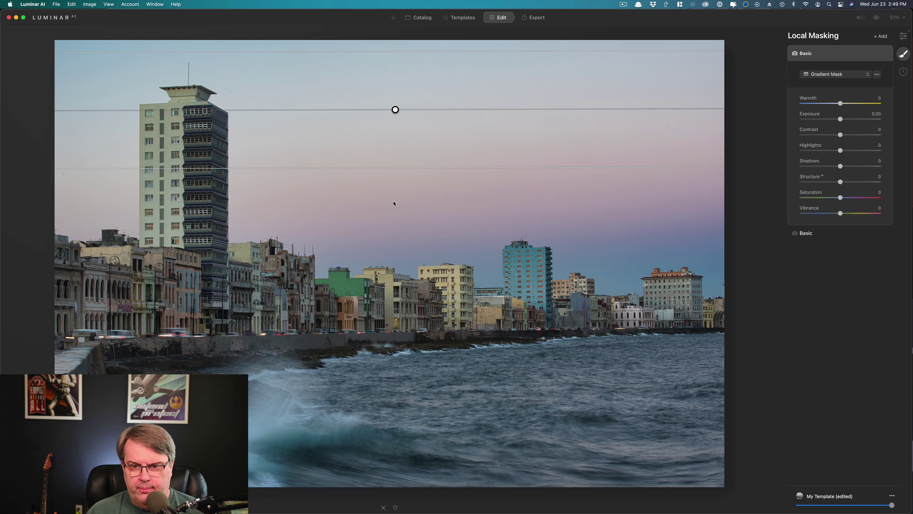
pyautogui.moveTo(395, 111); pyautogui.dragTo(398, 194)
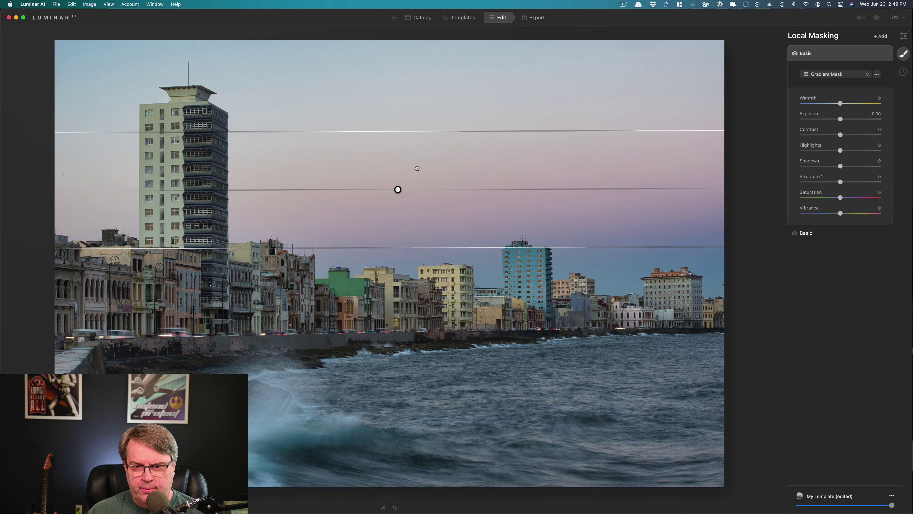
pyautogui.moveTo(417, 168); pyautogui.dragTo(453, 171)
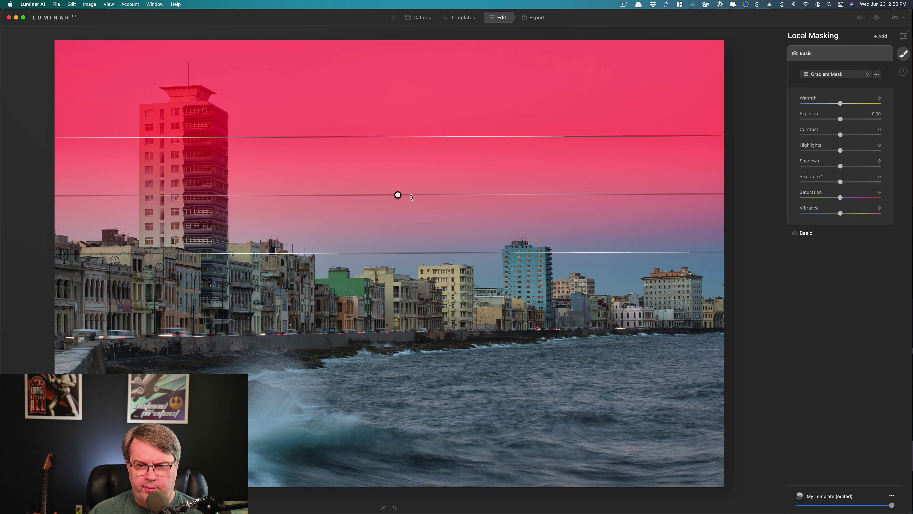
pyautogui.moveTo(398, 196); pyautogui.dragTo(398, 254)
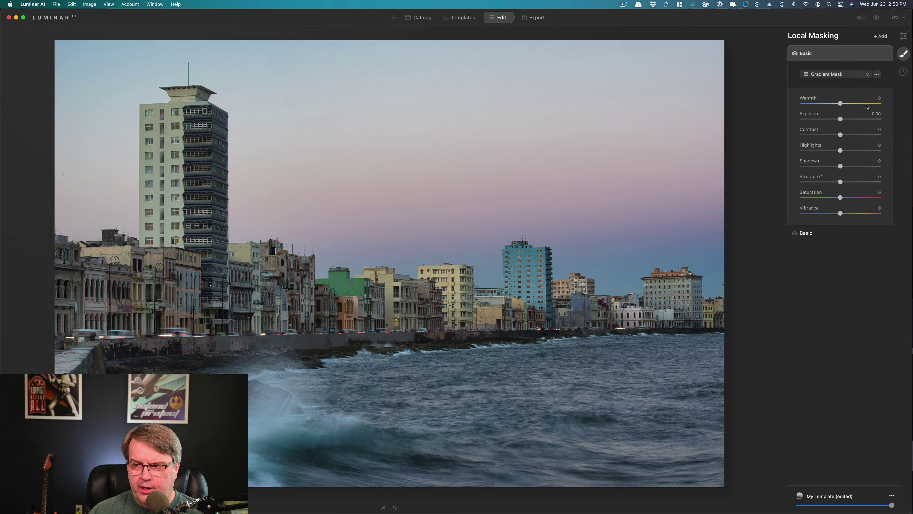
# Step: Set the sky gradient's Warmth to 64, Saturation to 50 and Vibrance to 38
pyautogui.click(876, 78)
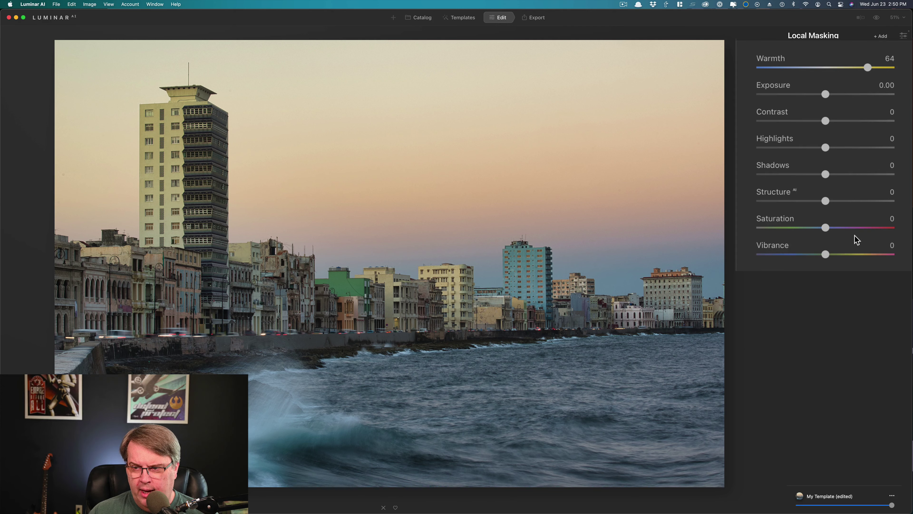
pyautogui.click(859, 228)
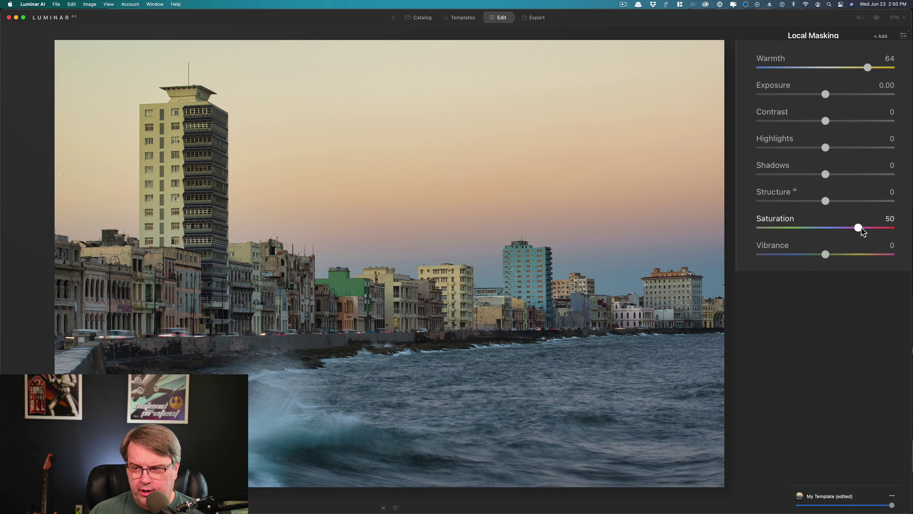
pyautogui.click(854, 254)
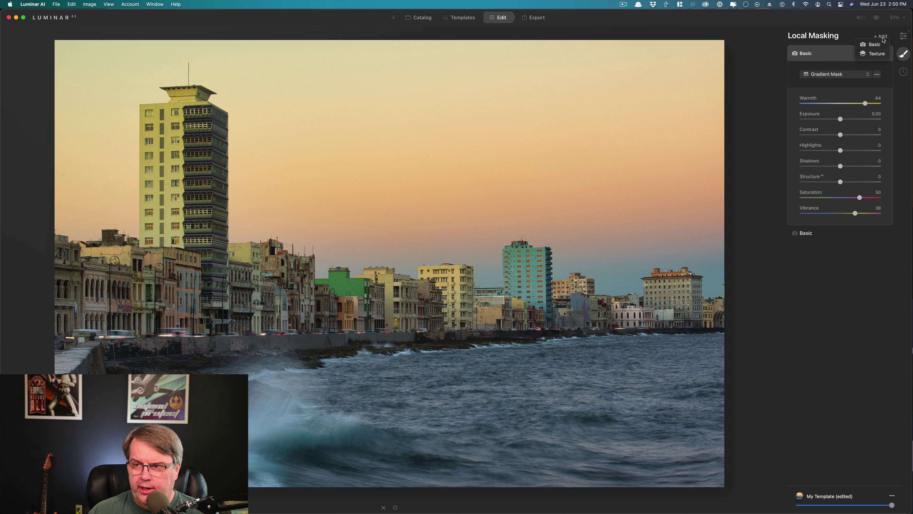
# Step: Add a second Basic local adjustment with a gradient mask over the water, fading across the shoreline and tilted slightly along it
pyautogui.click(883, 36)
pyautogui.click(878, 44)
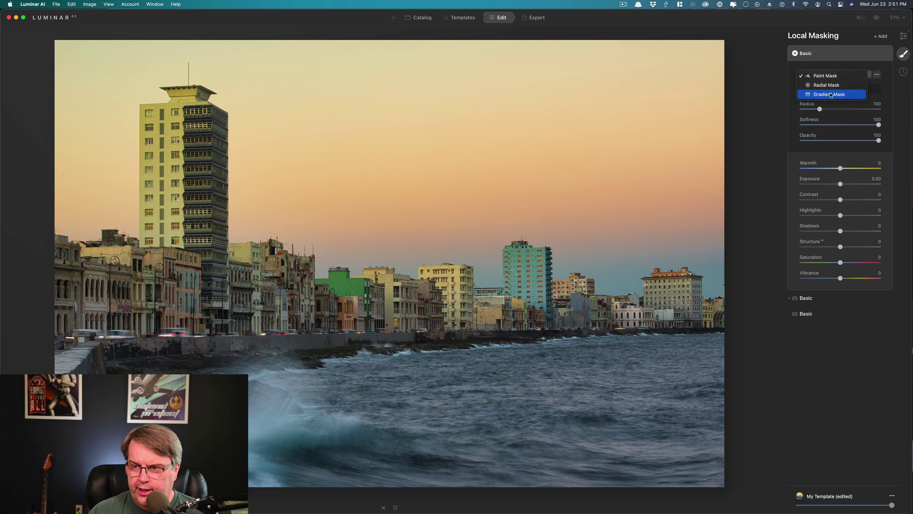
pyautogui.click(831, 94)
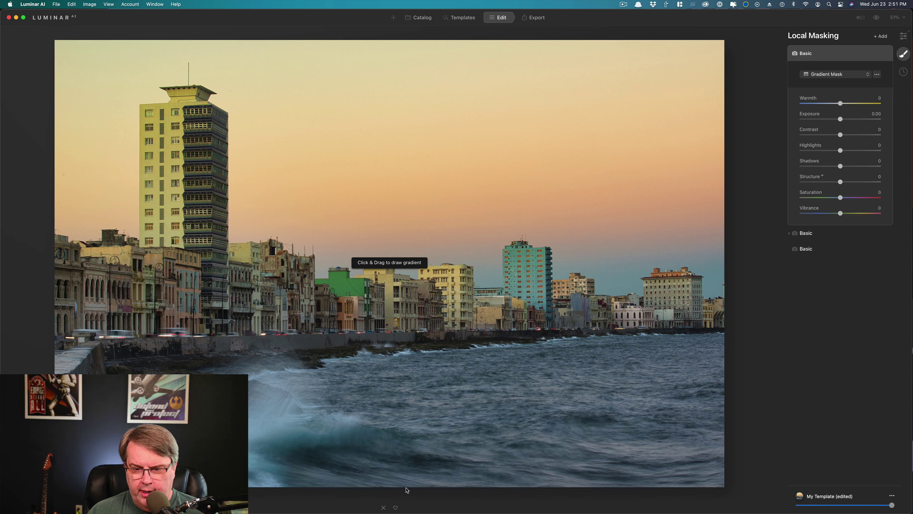
pyautogui.moveTo(413, 443)
pyautogui.mouseDown()
pyautogui.moveTo(439, 363)
pyautogui.moveTo(431, 392)
pyautogui.mouseUp()
pyautogui.moveTo(260, 394); pyautogui.dragTo(248, 395)
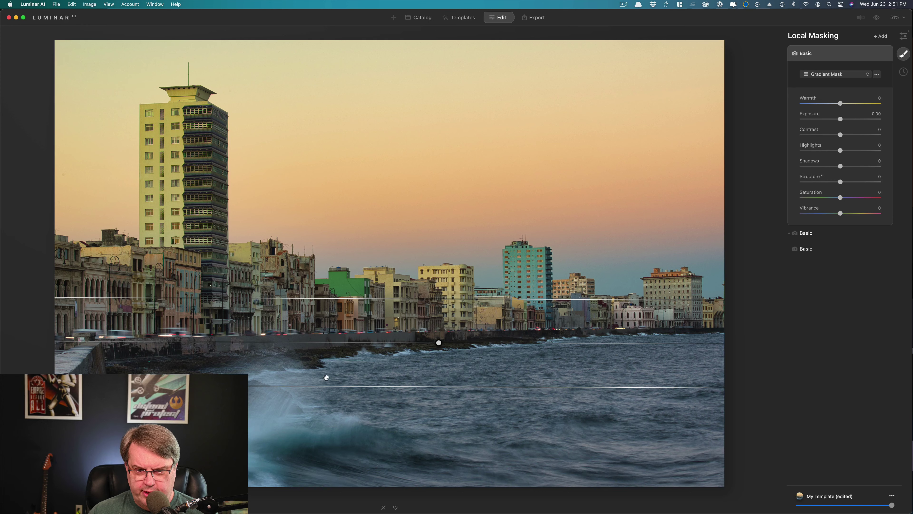
pyautogui.press('/')
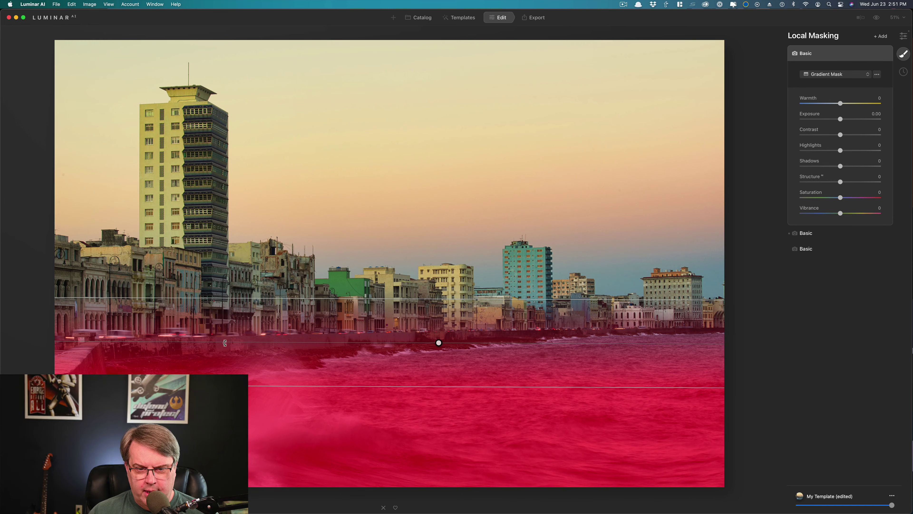
pyautogui.moveTo(225, 345); pyautogui.dragTo(225, 355)
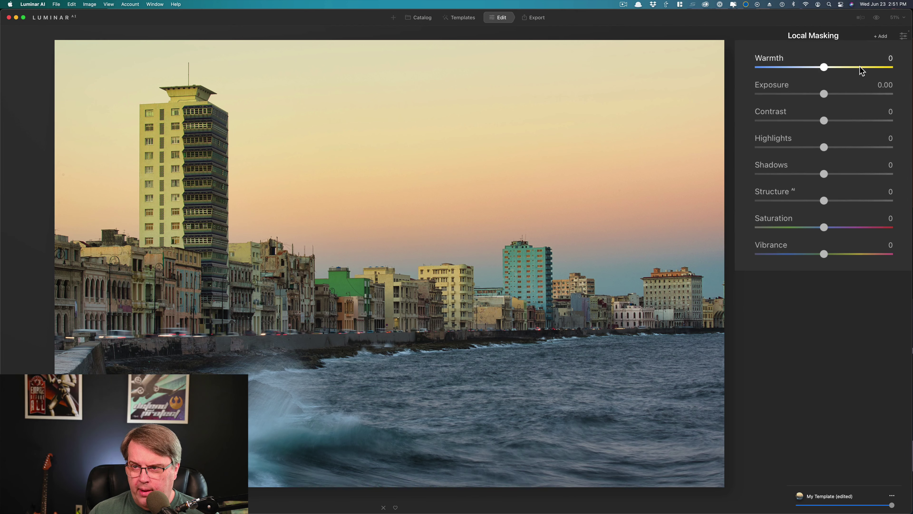
# Step: Set the water gradient's Warmth to 59, Saturation to 36 and Vibrance to 41, and compare the photo with the original
pyautogui.click(865, 67)
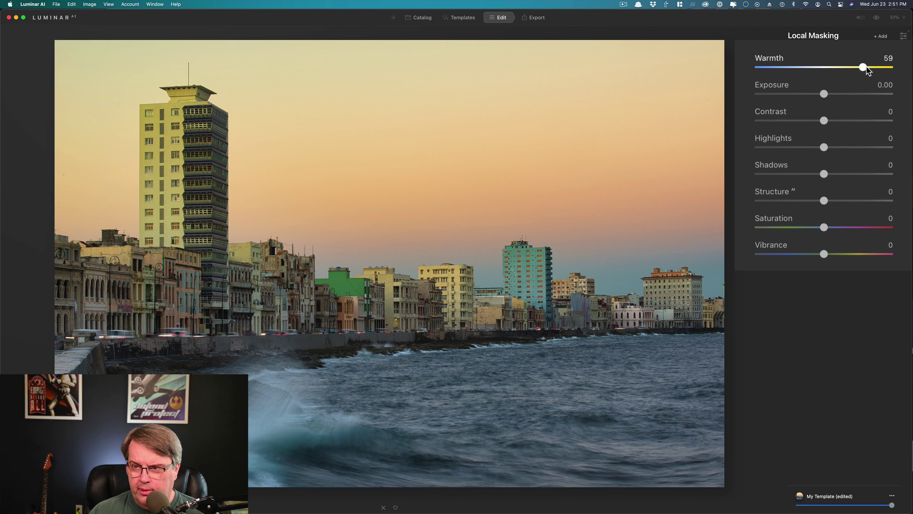
pyautogui.click(852, 254)
pyautogui.click(844, 228)
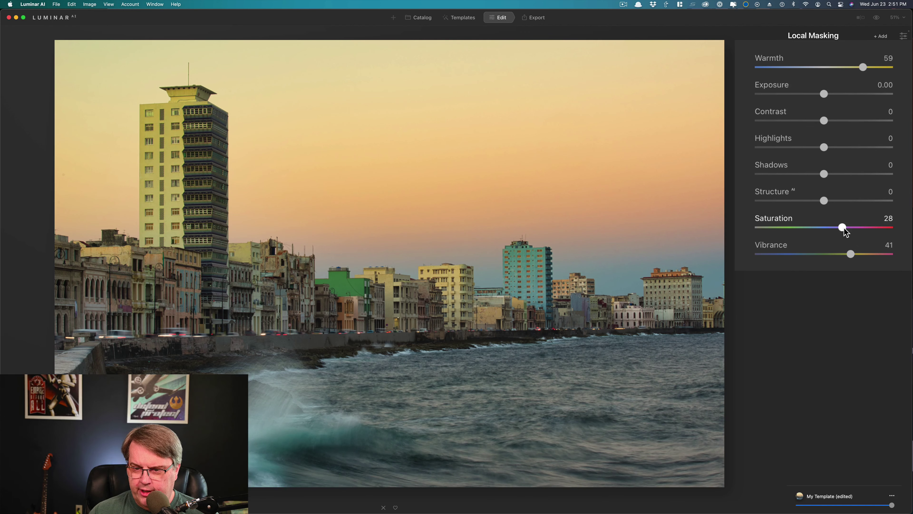
pyautogui.click(850, 228)
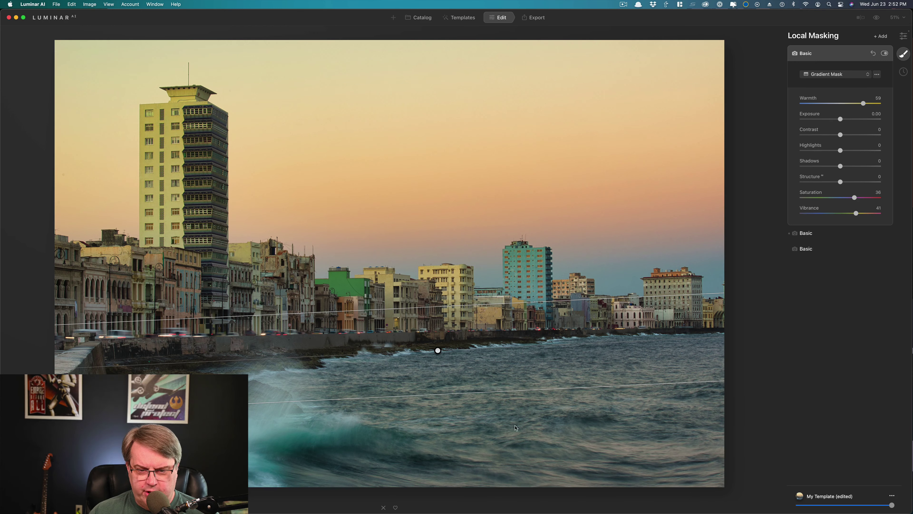
pyautogui.press('\\')
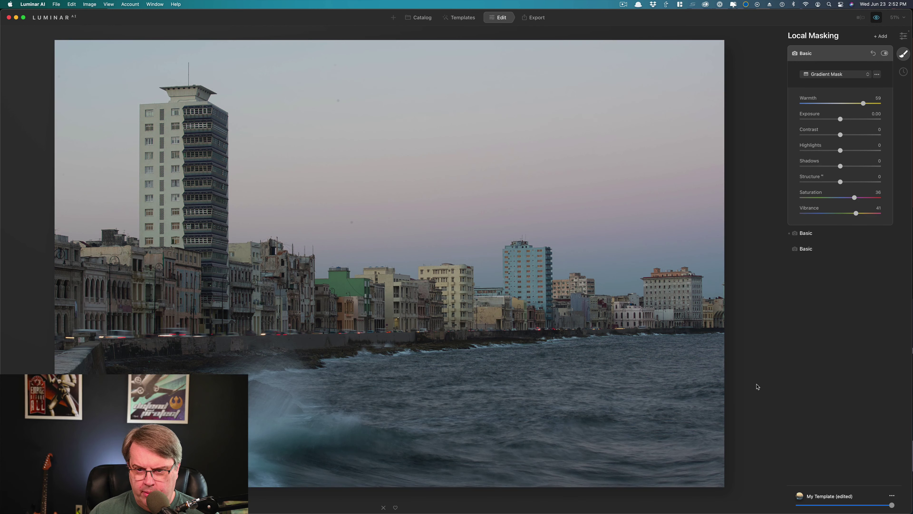
pyautogui.press('\\')
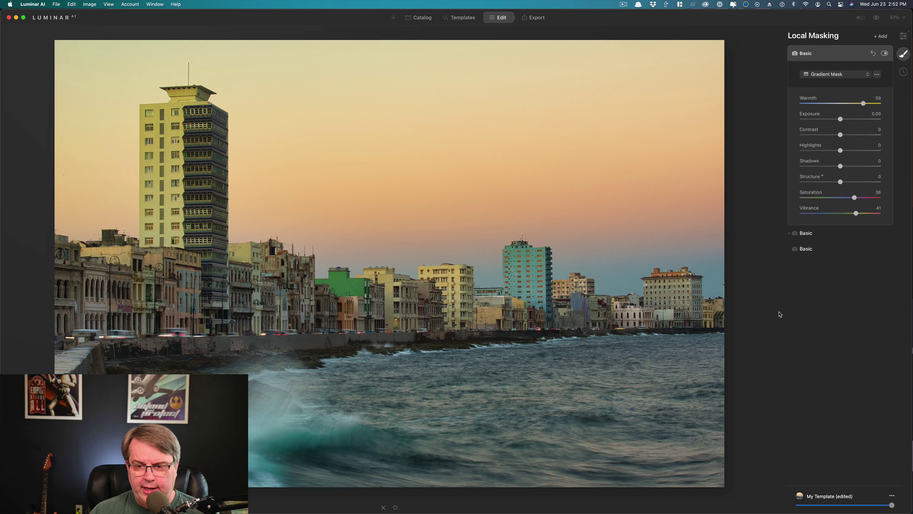
# Step: Apply Supercontrast with Highlights Contrast 28, Midtones Contrast 64 and Shadows Contrast 30, and compare the photo with the original
pyautogui.click(904, 36)
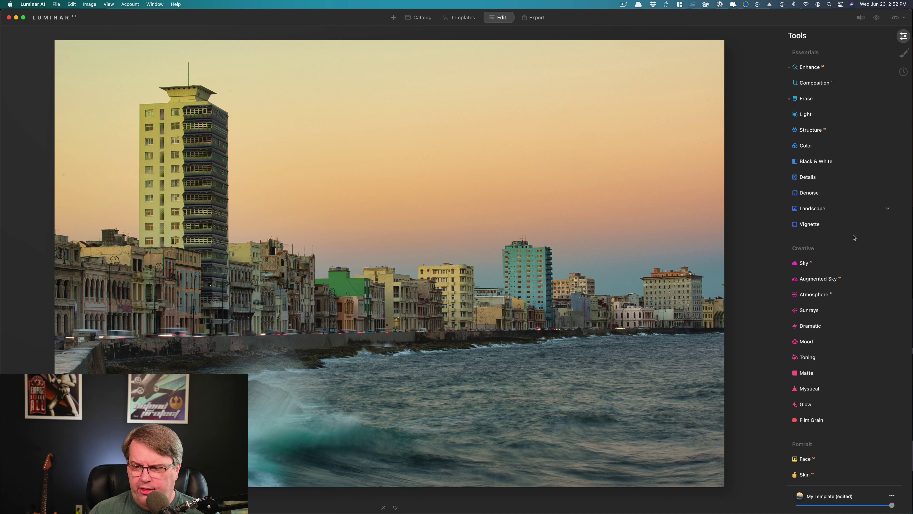
pyautogui.scroll(-5, 856, 264)
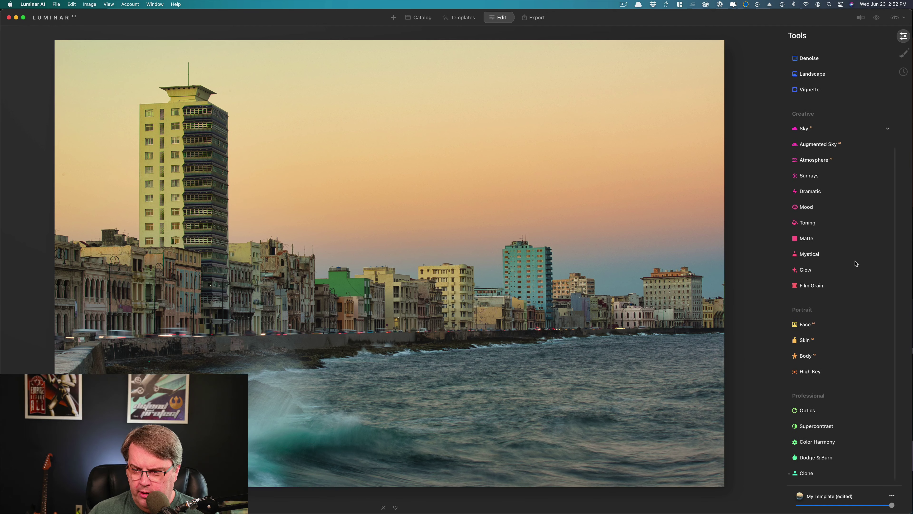
pyautogui.click(816, 426)
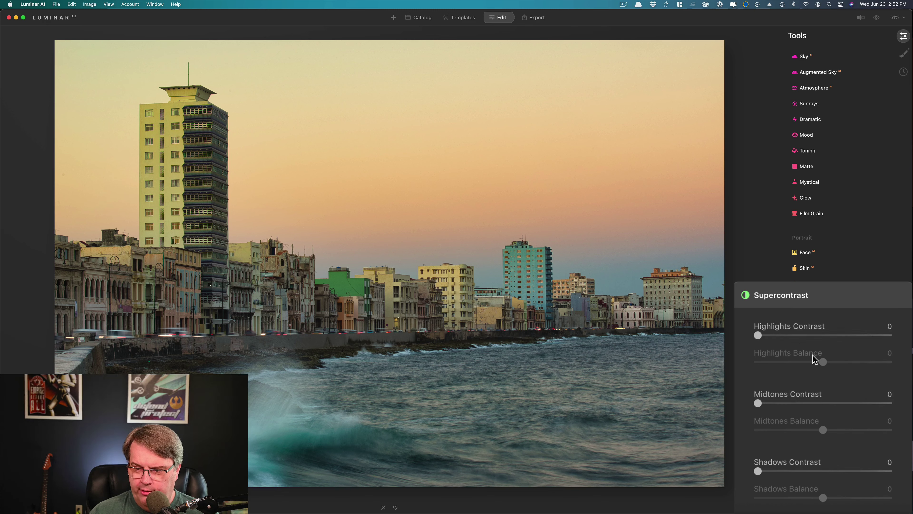
pyautogui.click(794, 335)
pyautogui.click(799, 402)
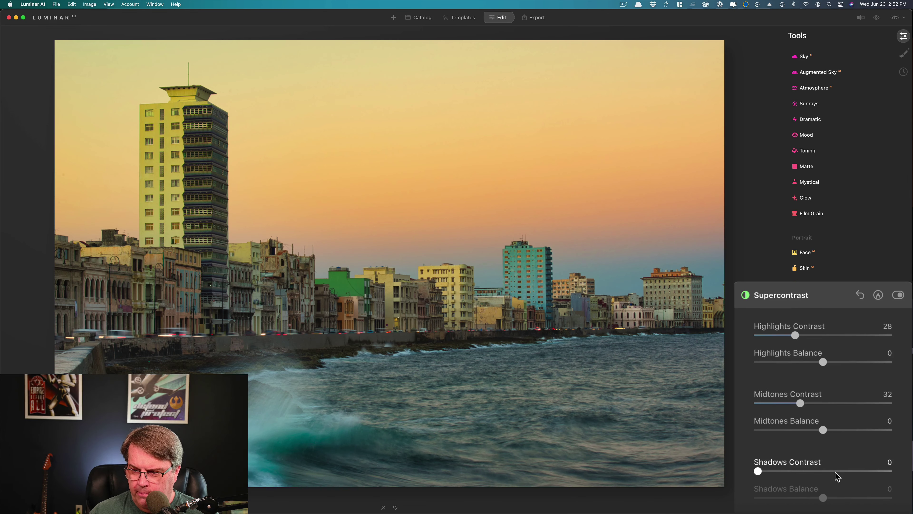
pyautogui.click(840, 402)
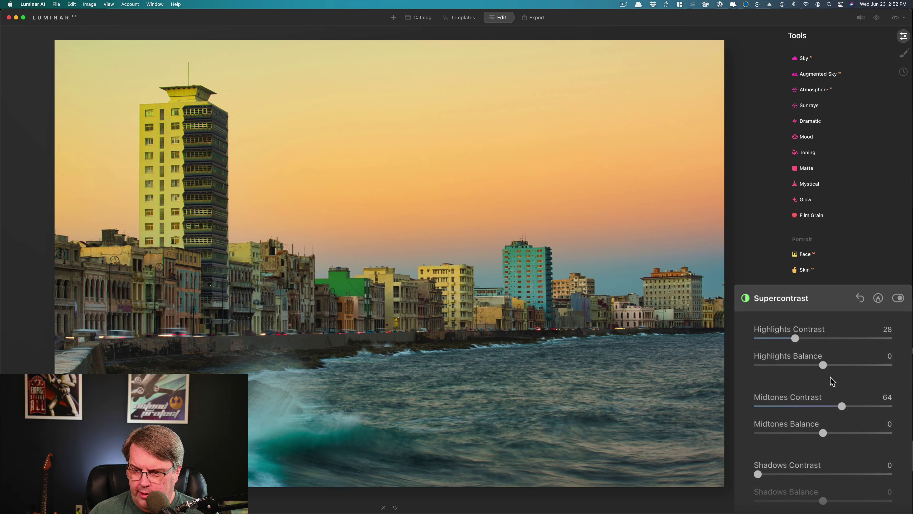
pyautogui.click(796, 473)
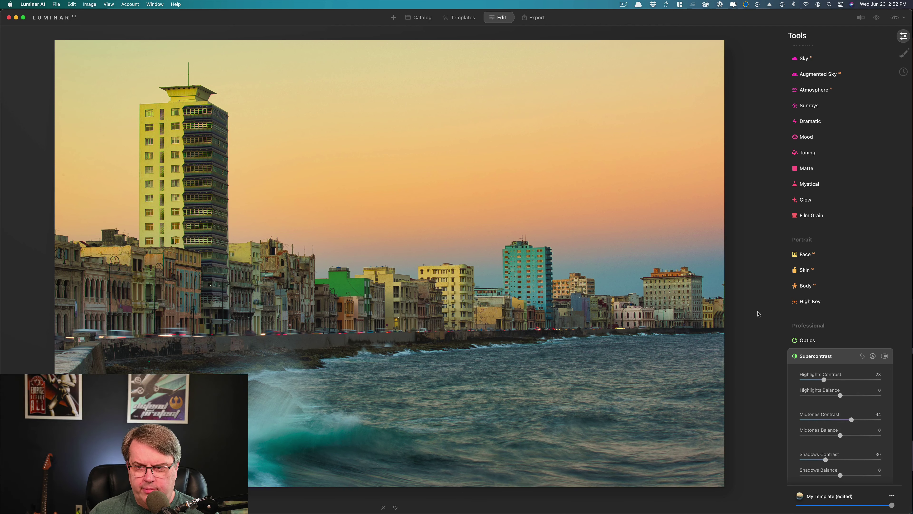
pyautogui.press('\\')
pyautogui.press('\\')
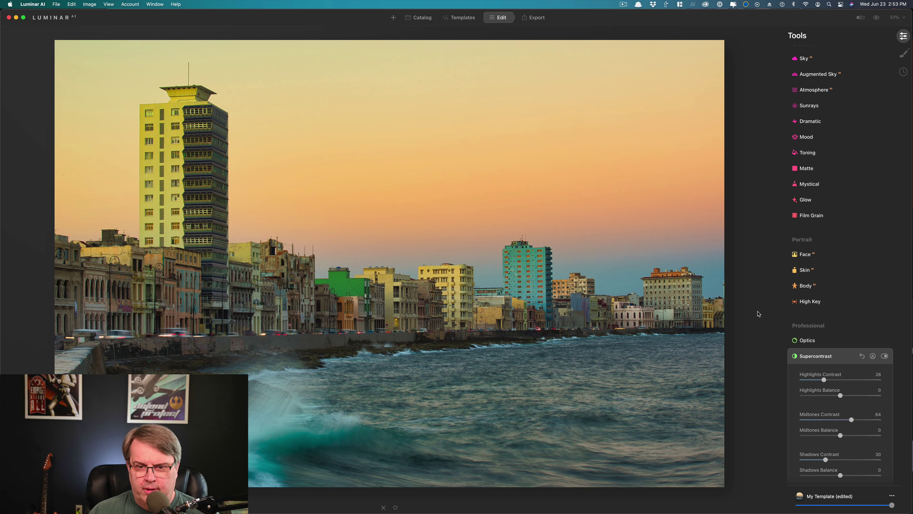
pyautogui.press('\\')
pyautogui.press('\\')
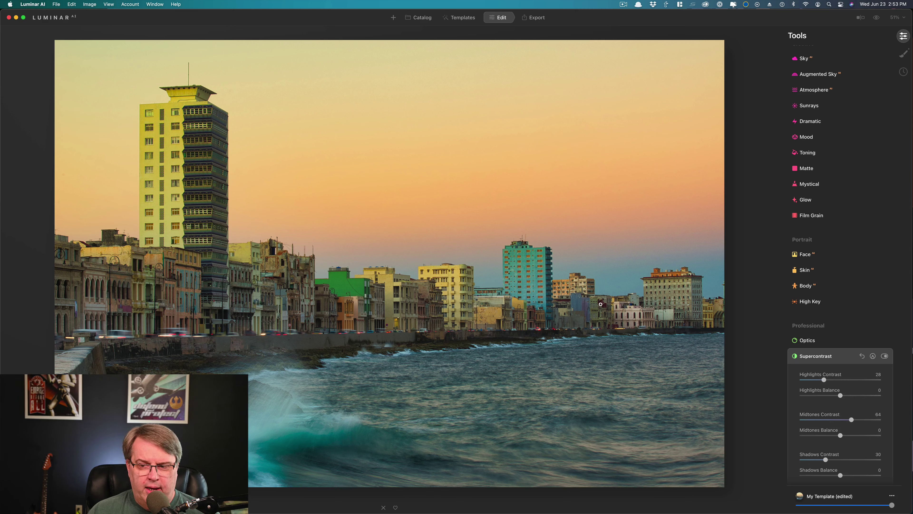
pyautogui.click(799, 356)
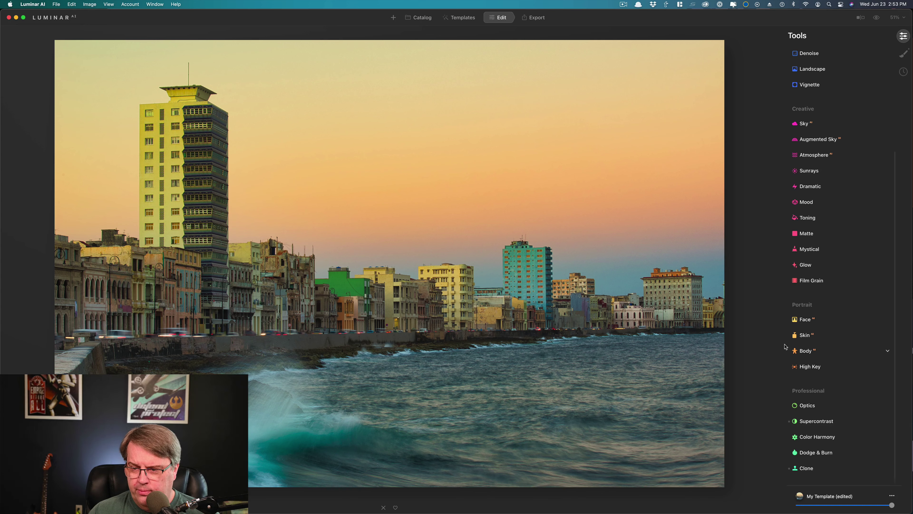
# Step: Try Color Harmony with Brilliance 29 and Warmth 27, and reset both values
pyautogui.click(821, 438)
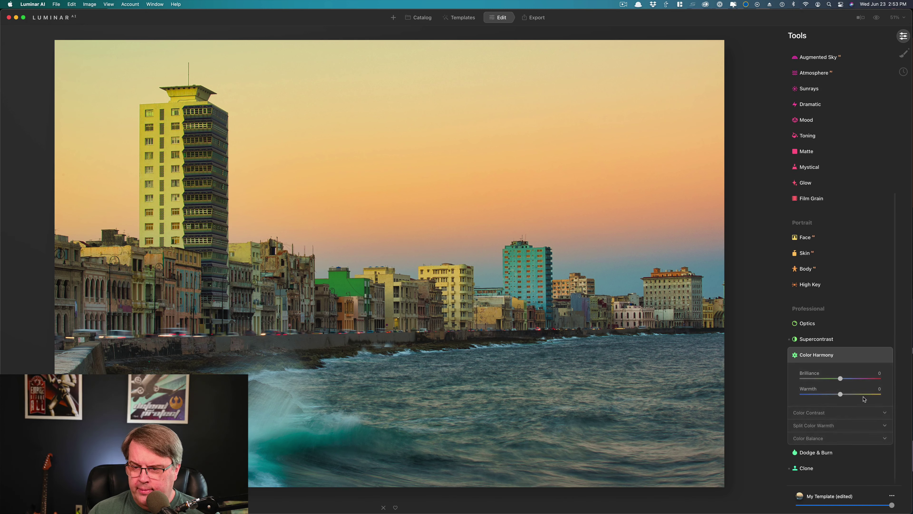
pyautogui.click(853, 379)
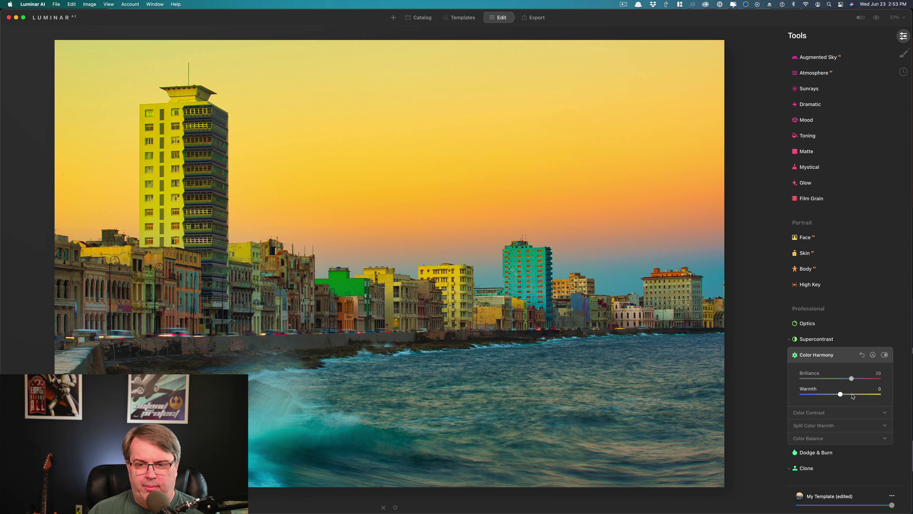
pyautogui.click(852, 394)
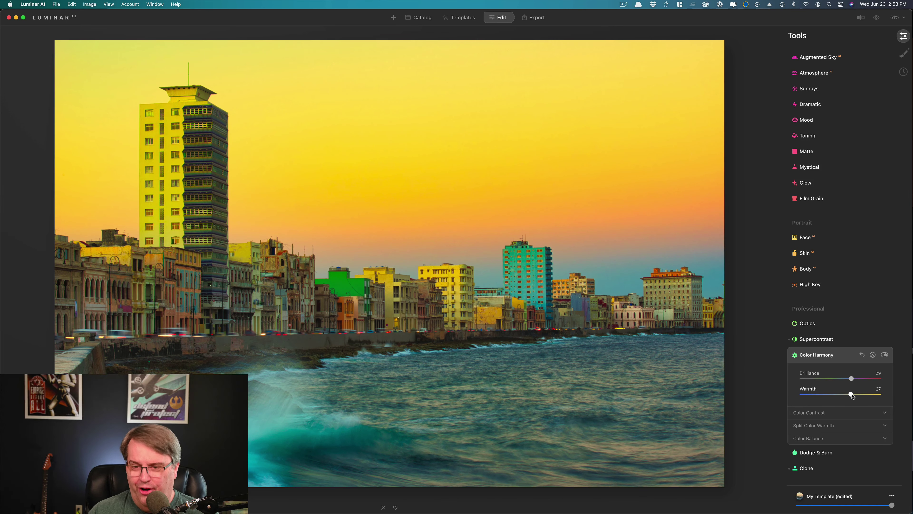
pyautogui.doubleClick(816, 378)
pyautogui.doubleClick(812, 391)
# Step: Set Color Harmony's Warmth to 29 and try Brilliance at -29, 46, -28 and -22
pyautogui.click(829, 379)
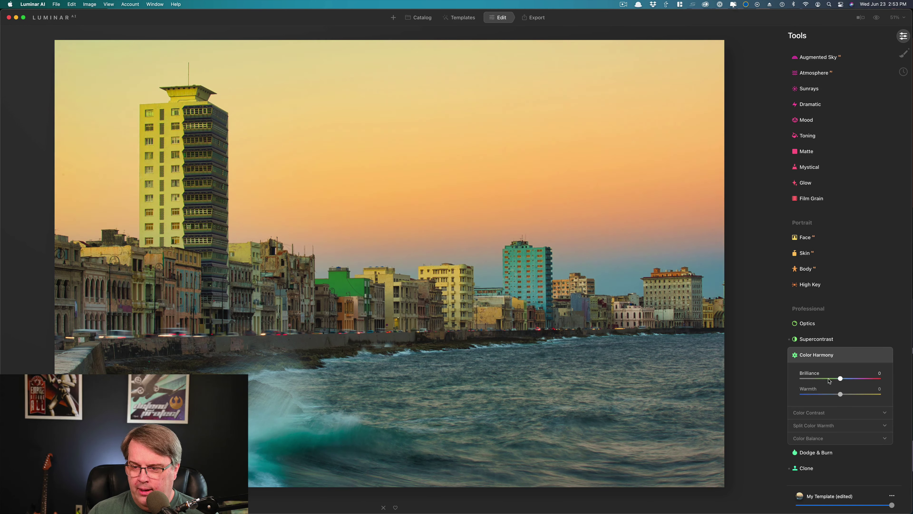
pyautogui.click(852, 394)
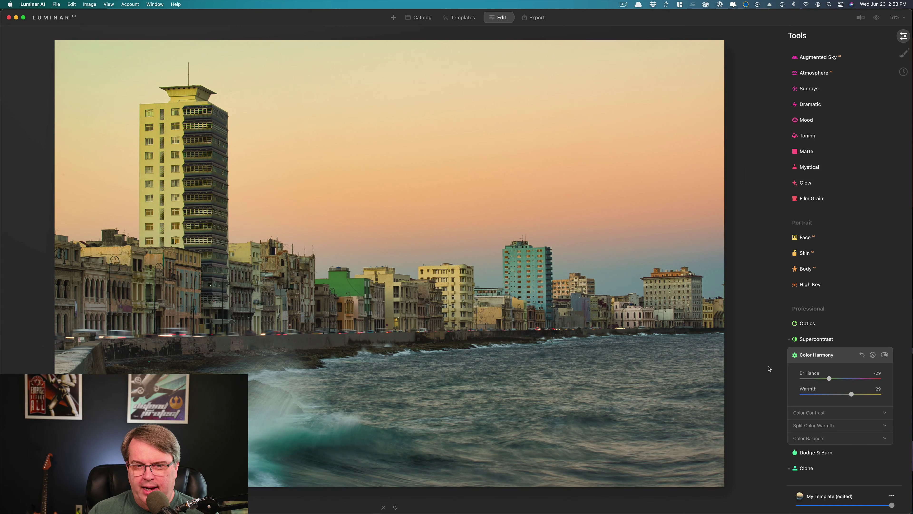
pyautogui.click(859, 379)
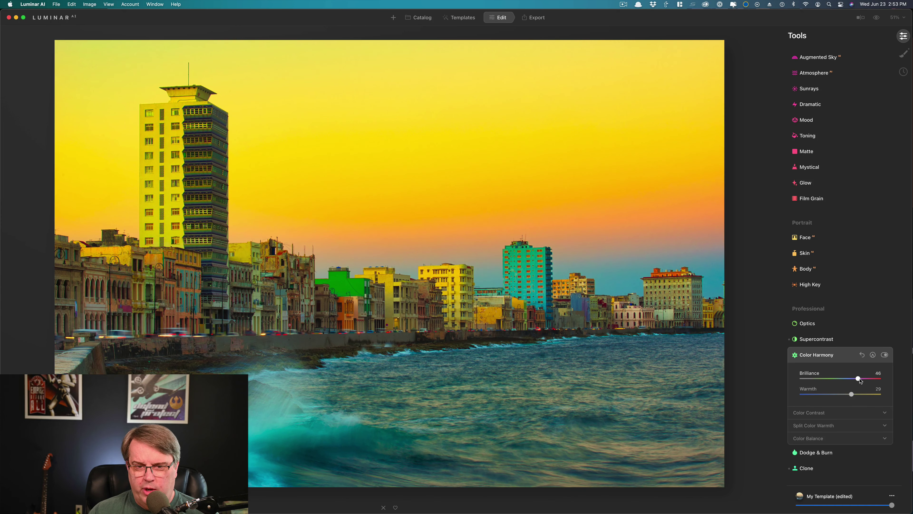
pyautogui.click(830, 380)
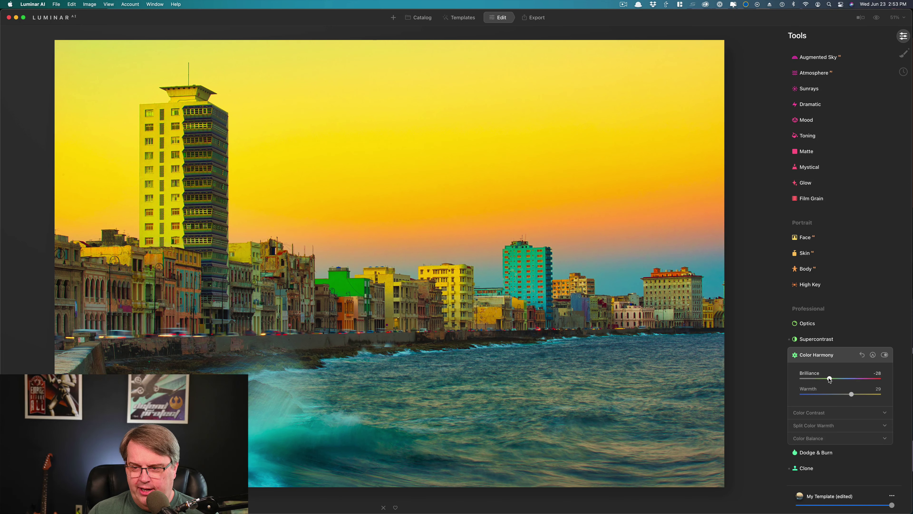
pyautogui.moveTo(829, 380); pyautogui.dragTo(832, 380)
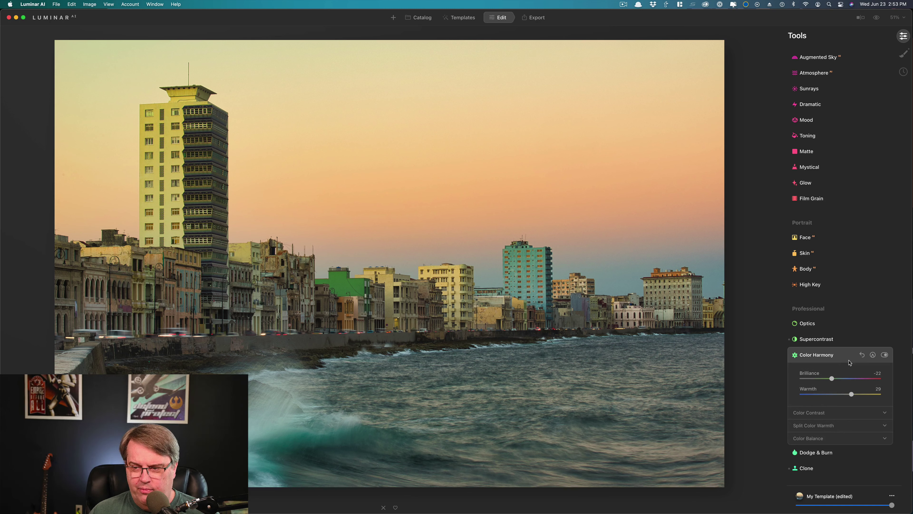
# Step: Return Color Harmony's Brilliance to 0, comparing the photo with the tool off and on
pyautogui.click(885, 355)
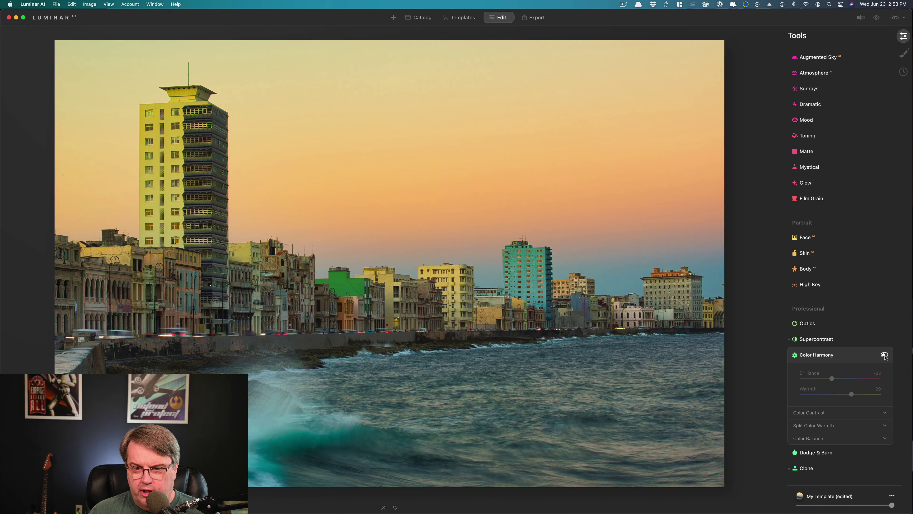
pyautogui.click(885, 355)
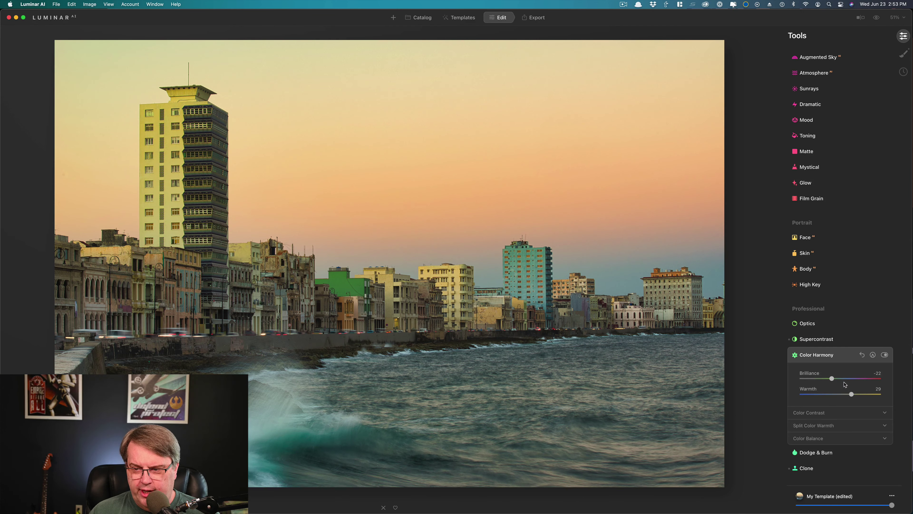
pyautogui.moveTo(832, 379); pyautogui.dragTo(840, 380)
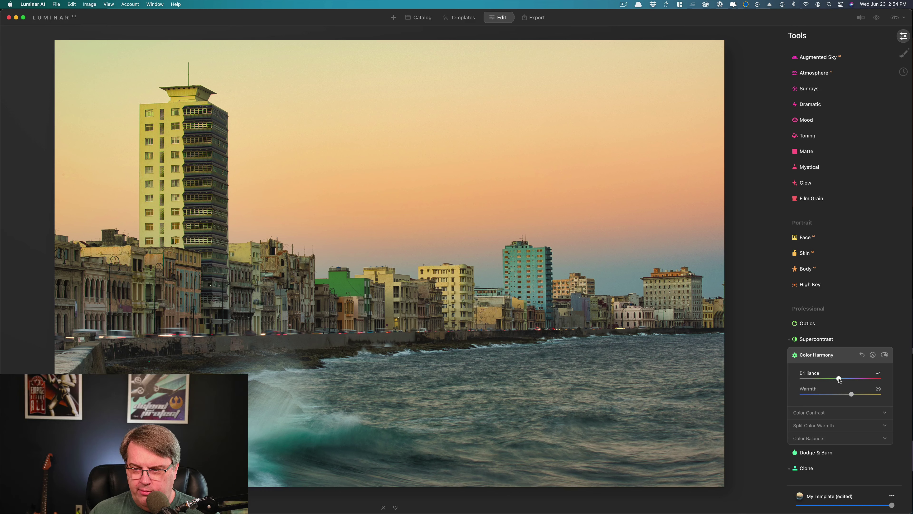
pyautogui.click(885, 355)
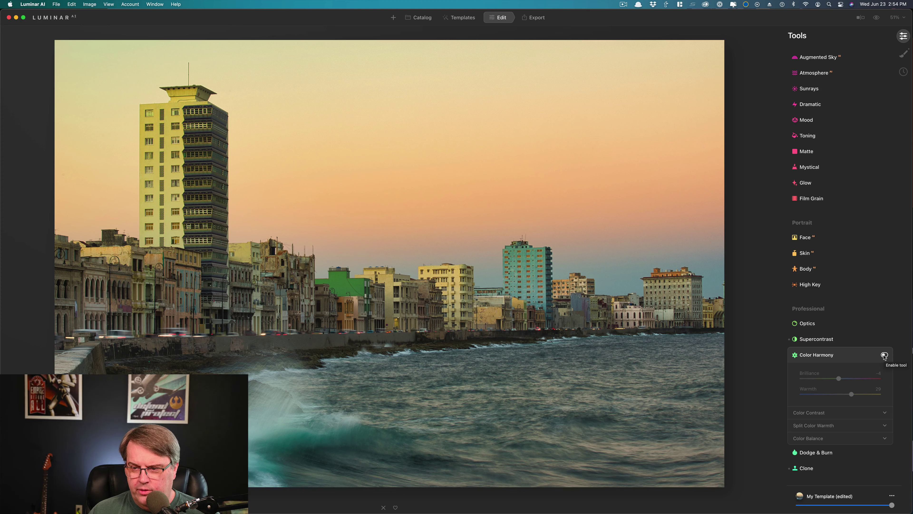
pyautogui.click(885, 356)
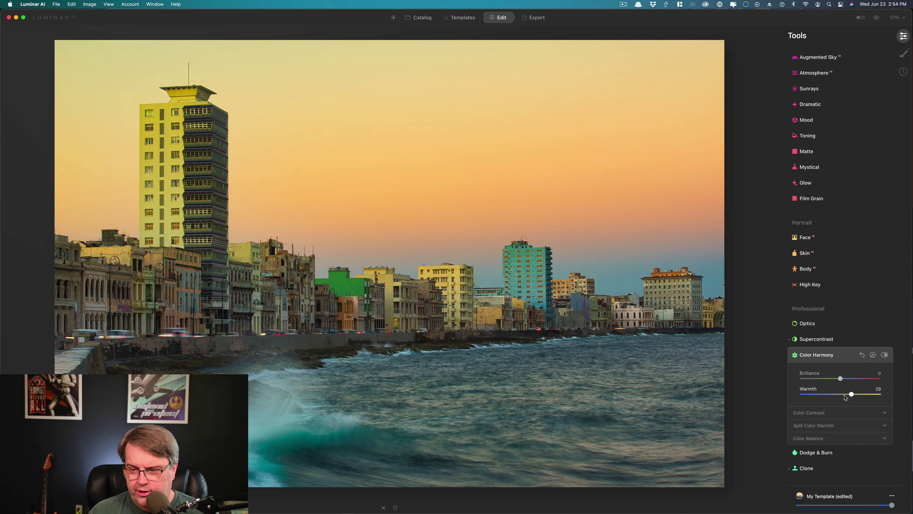
# Step: Set Color Harmony's Color Contrast Amount to 20 and compare the photo with the tool off and on
pyautogui.click(856, 438)
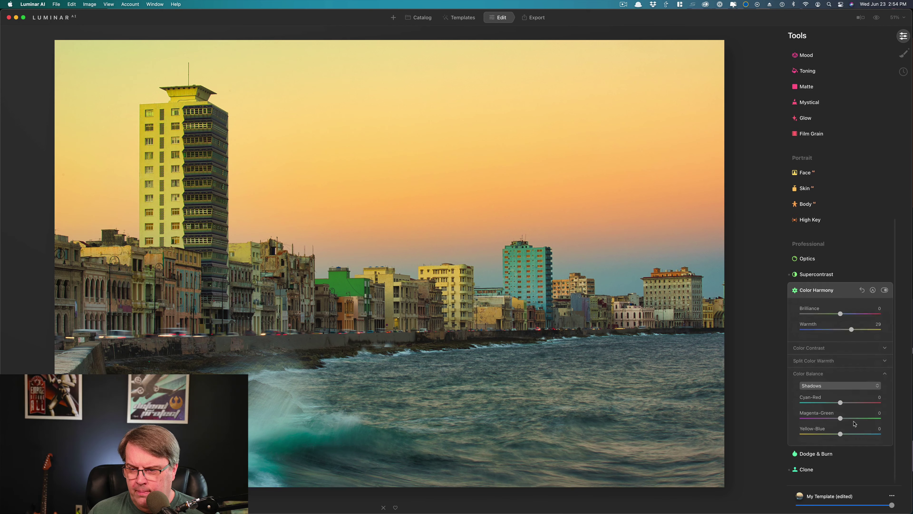
pyautogui.click(820, 348)
pyautogui.click(826, 364)
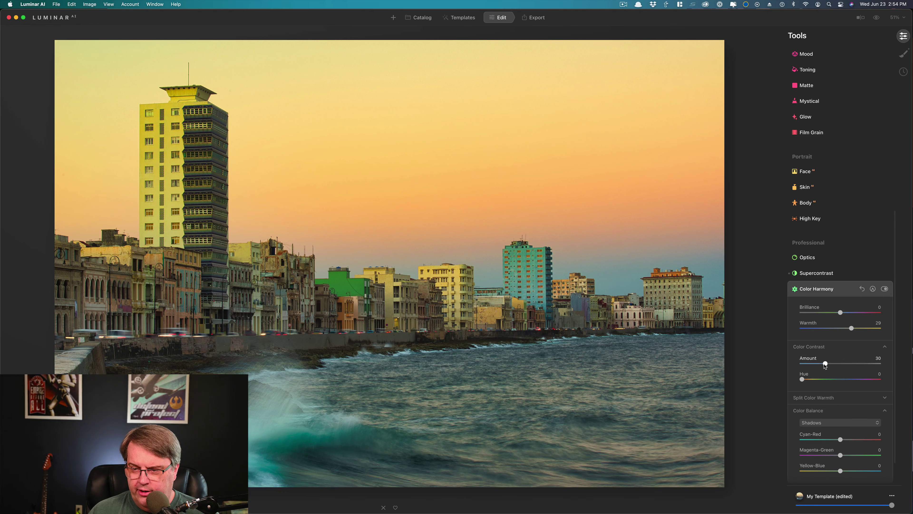
pyautogui.moveTo(825, 364); pyautogui.dragTo(818, 364)
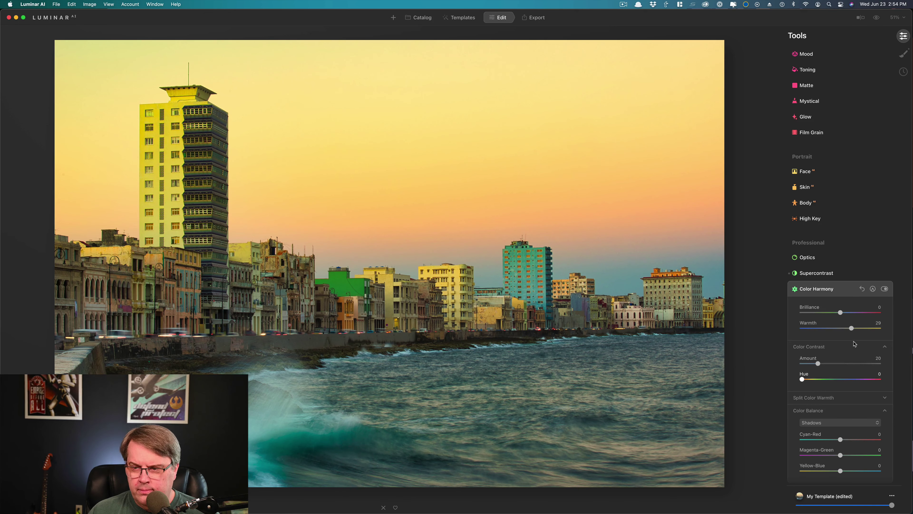
pyautogui.click(885, 289)
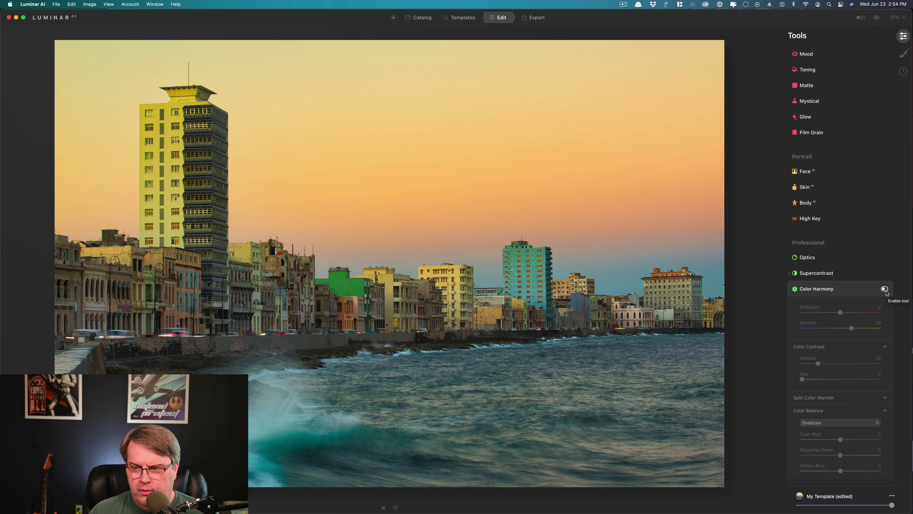
pyautogui.click(886, 291)
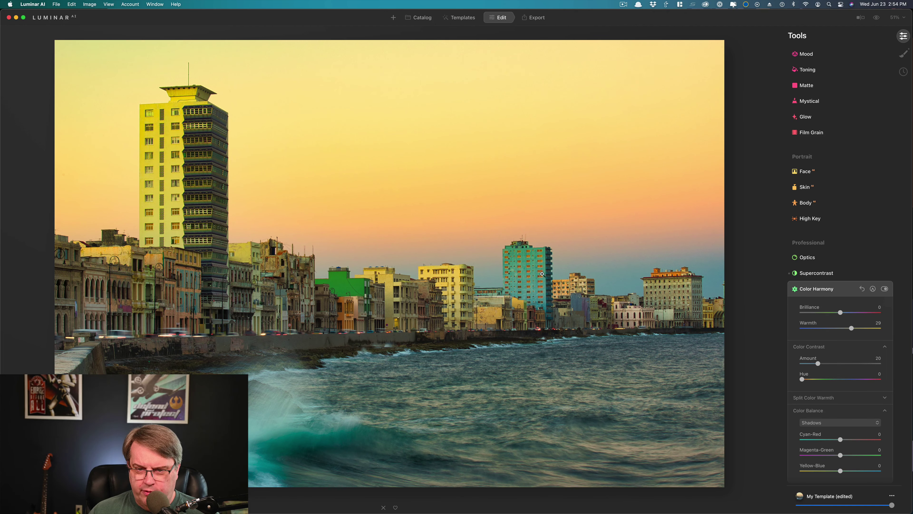
pyautogui.click(885, 289)
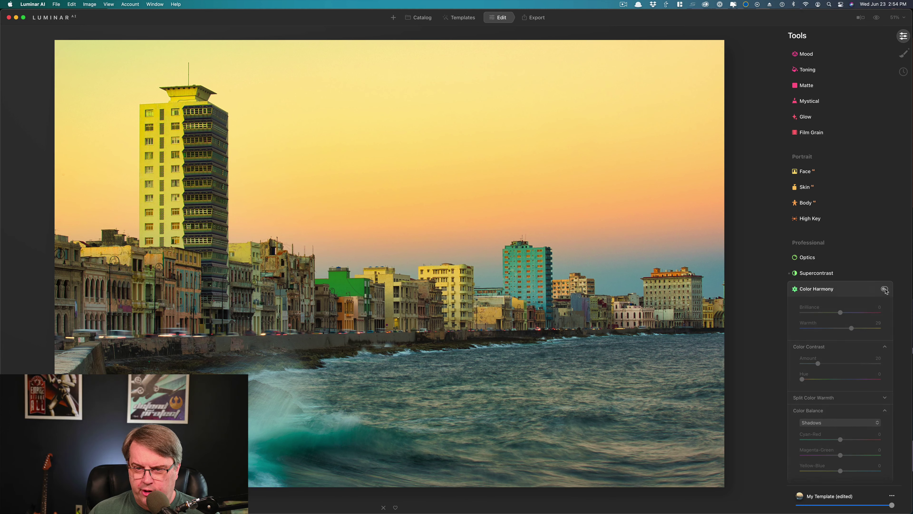
pyautogui.click(885, 289)
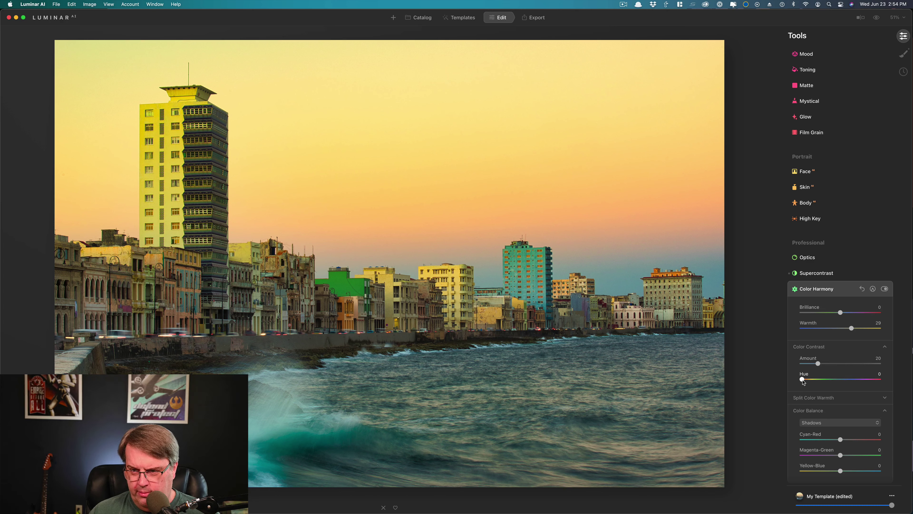
# Step: Try Color Contrast Hues of 86, 312 and 244, and test a near-maximum Amount before returning it to 20
pyautogui.moveTo(803, 380)
pyautogui.mouseDown()
pyautogui.moveTo(814, 380)
pyautogui.moveTo(781, 389)
pyautogui.moveTo(797, 389)
pyautogui.mouseUp()
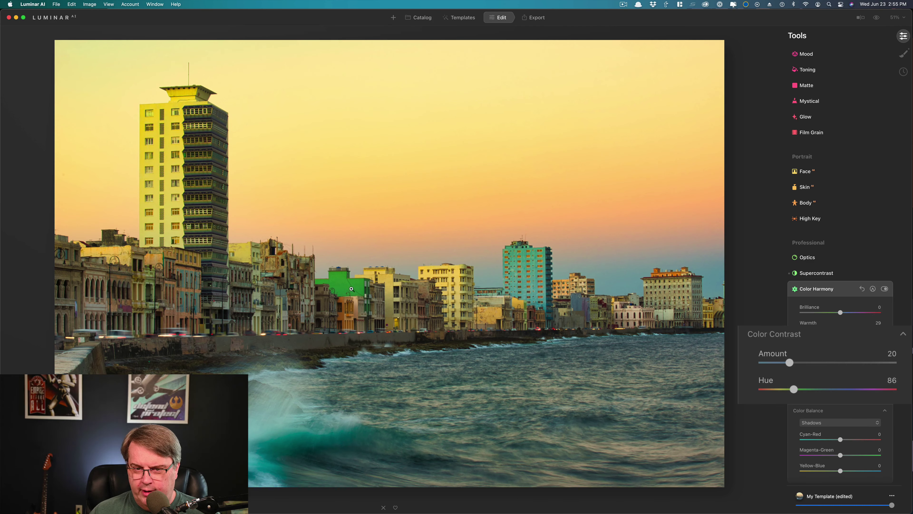
pyautogui.moveTo(794, 389); pyautogui.dragTo(886, 396)
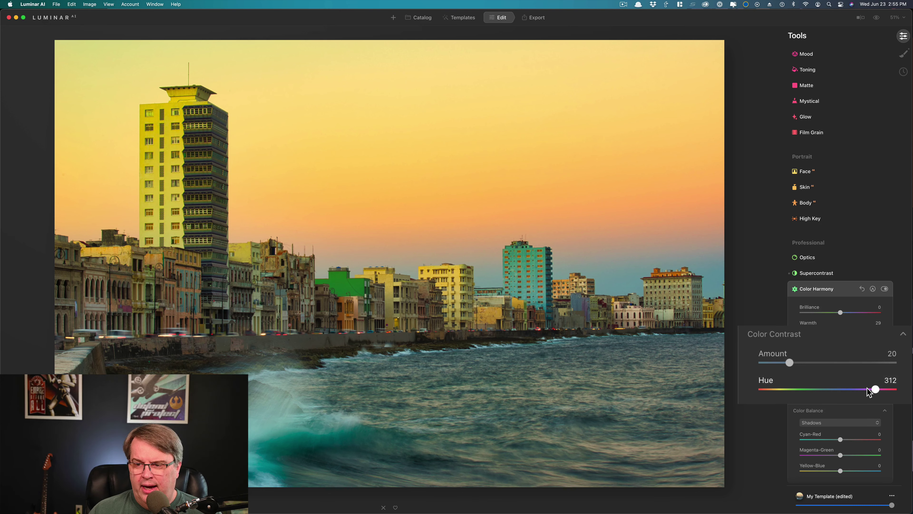
pyautogui.moveTo(876, 393); pyautogui.dragTo(851, 393)
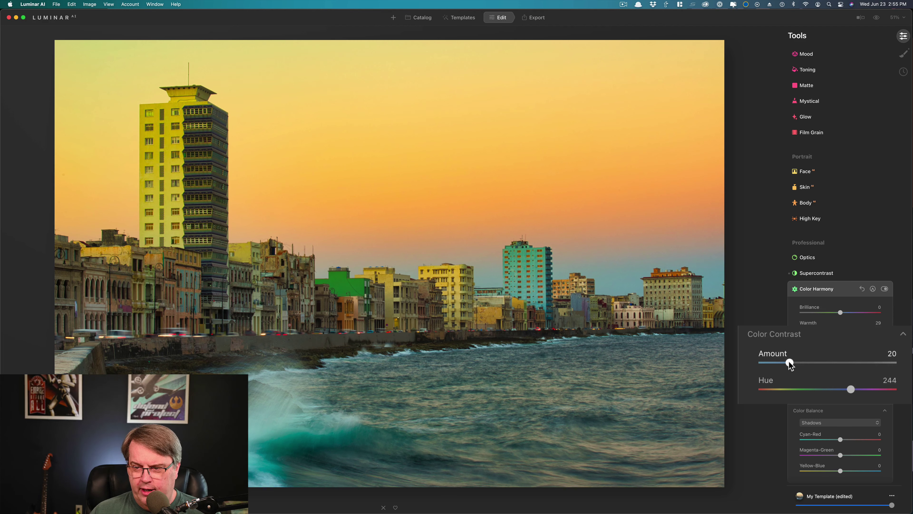
pyautogui.moveTo(789, 364); pyautogui.dragTo(898, 371)
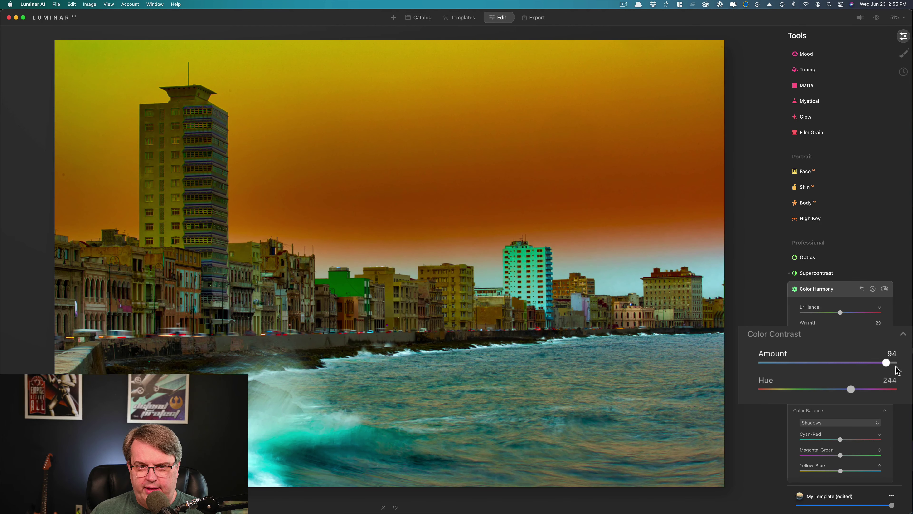
pyautogui.click(786, 363)
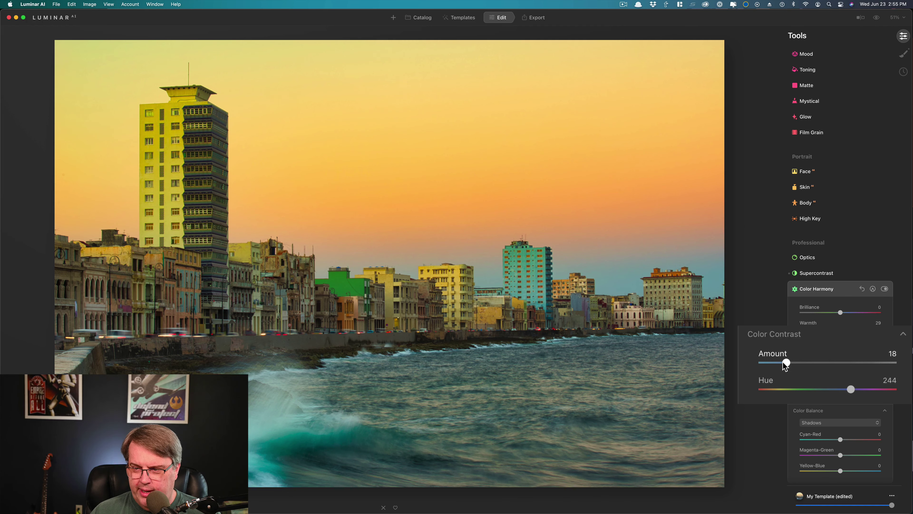
pyautogui.moveTo(786, 364); pyautogui.dragTo(787, 365)
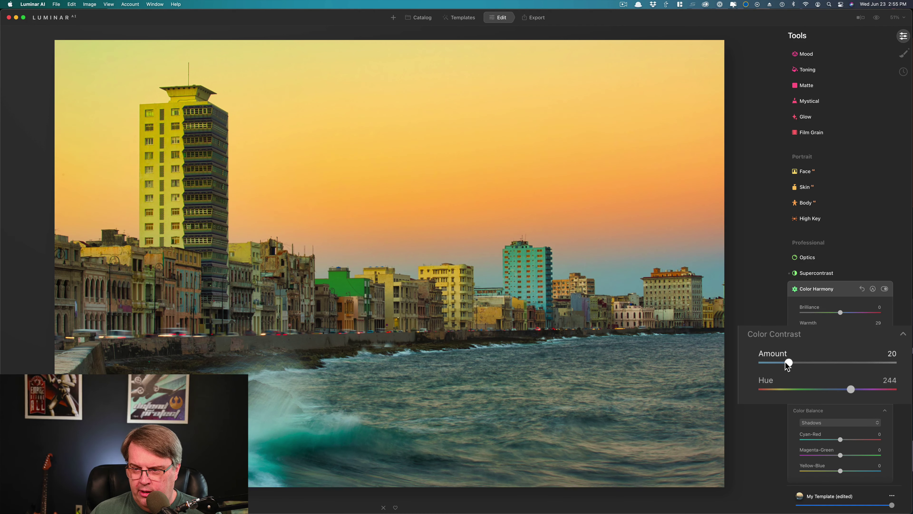
# Step: Set the Color Contrast Hue to 170 and compare the photo with the original
pyautogui.click(786, 389)
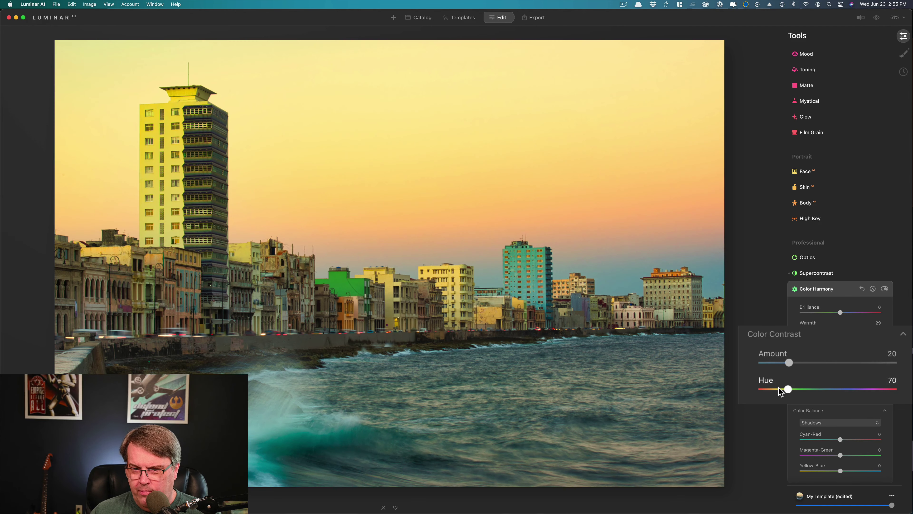
pyautogui.moveTo(789, 392); pyautogui.dragTo(829, 392)
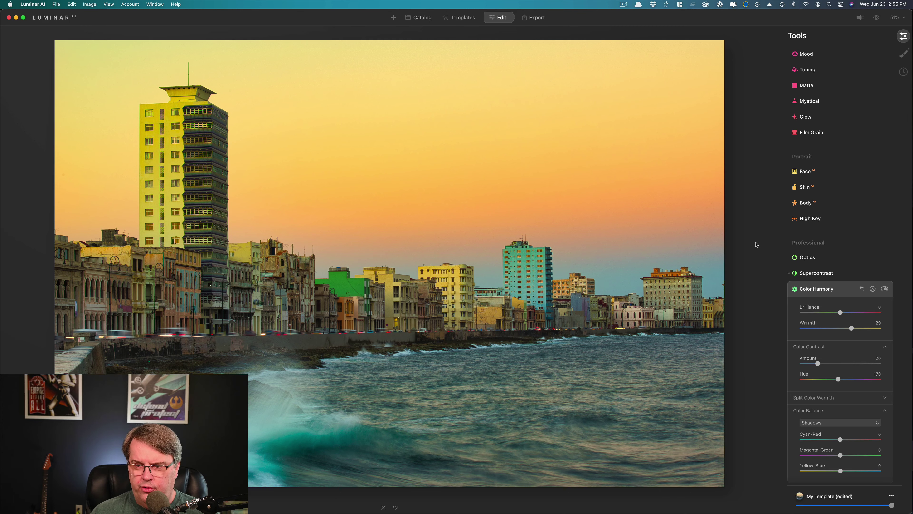
pyautogui.press('\\')
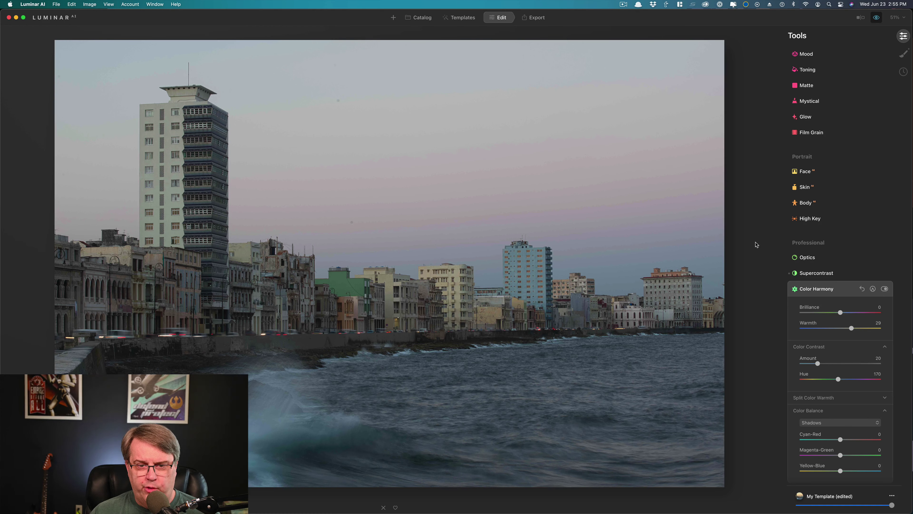
pyautogui.press('\\')
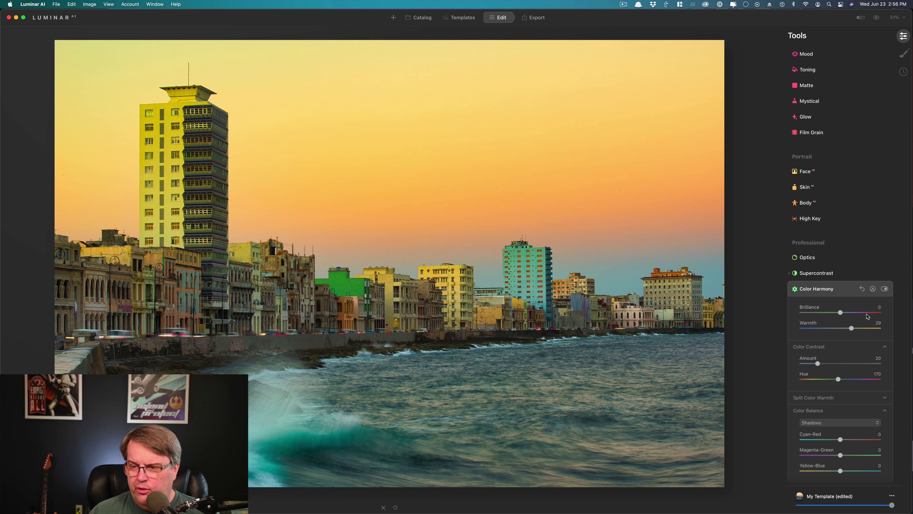
# Step: Add Sunrays with Amount 19 and place the sun center just outside the photo's left edge, level with the tower's upper floors
pyautogui.click(821, 292)
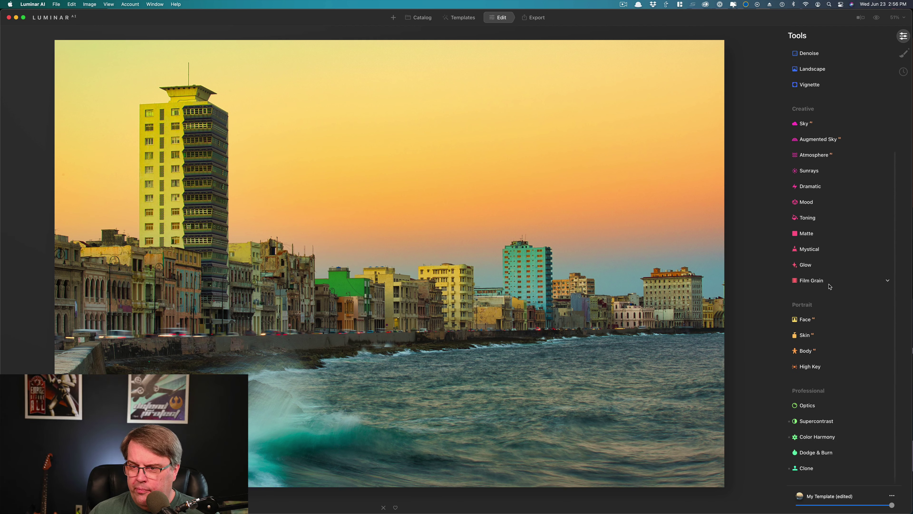
pyautogui.click(814, 173)
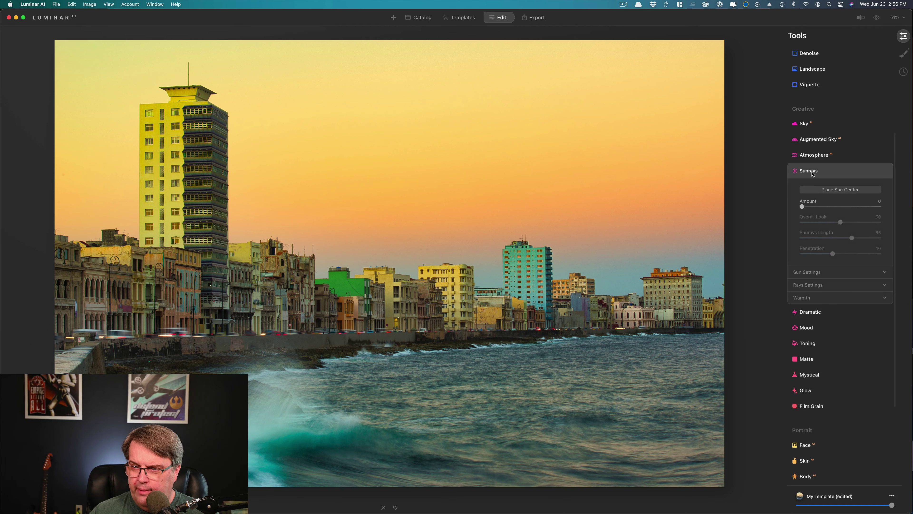
pyautogui.click(843, 193)
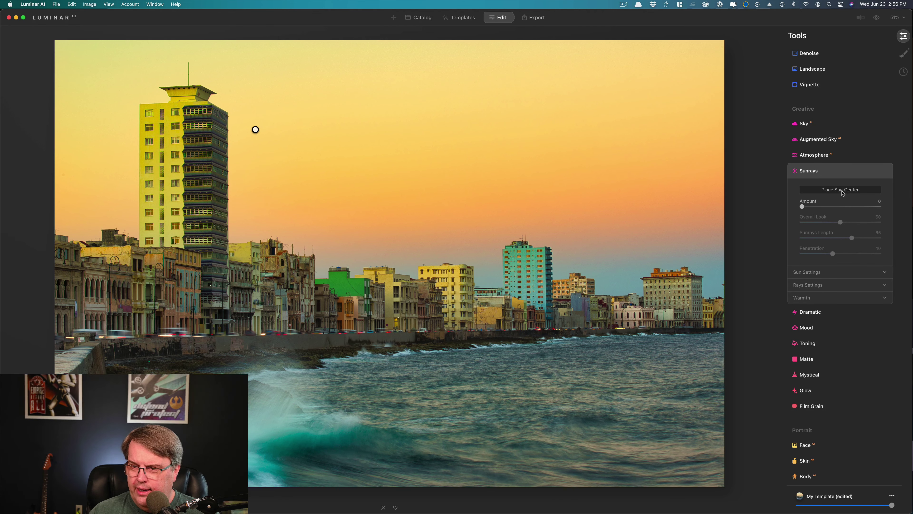
pyautogui.moveTo(802, 207); pyautogui.dragTo(817, 206)
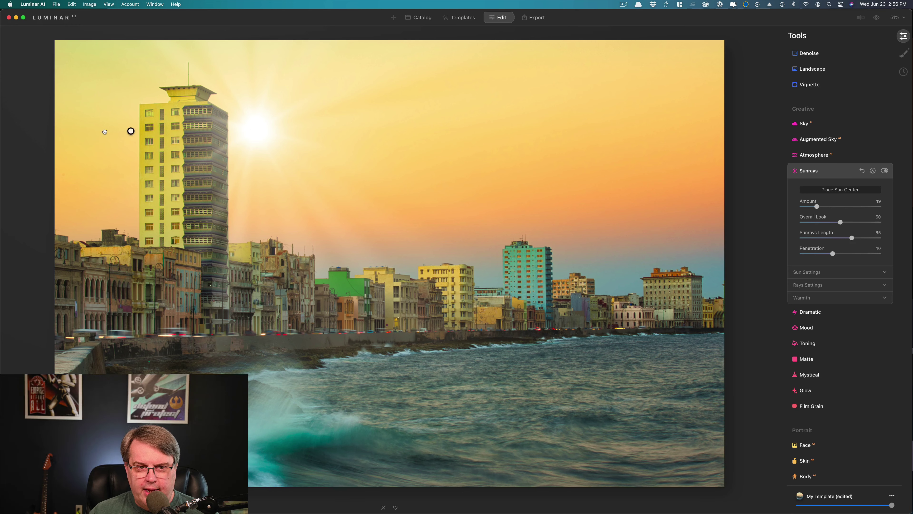
pyautogui.click(29, 128)
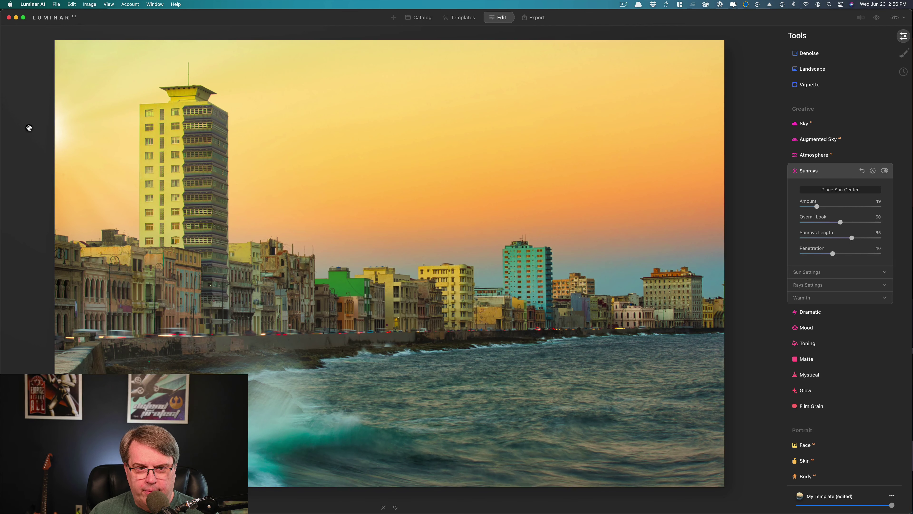
# Step: Nudge the sun center slightly farther outside the photo's left edge and compare the photo with Sunrays off and on
pyautogui.moveTo(29, 128); pyautogui.dragTo(26, 128)
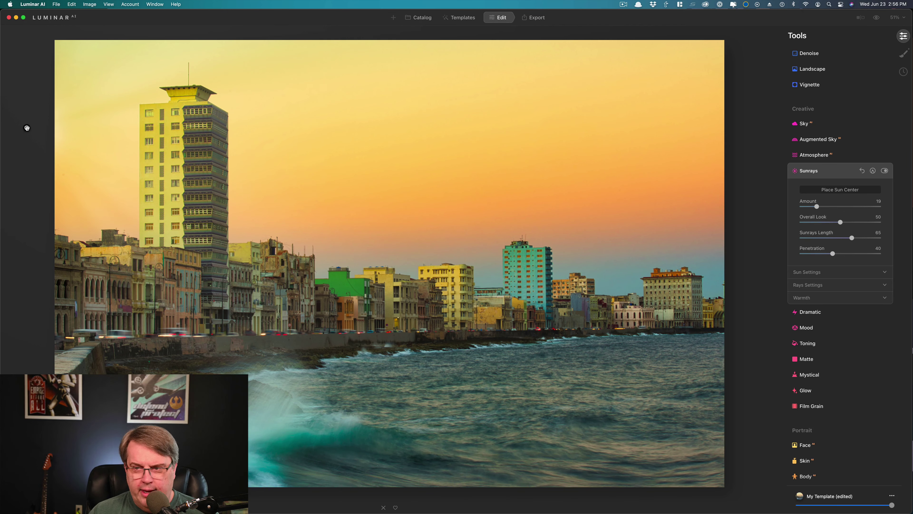
pyautogui.moveTo(27, 127); pyautogui.dragTo(26, 127)
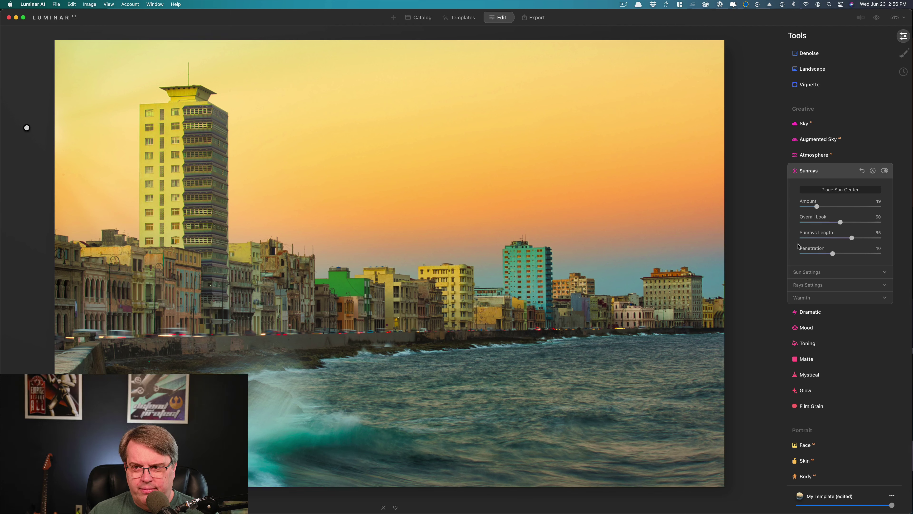
pyautogui.click(886, 171)
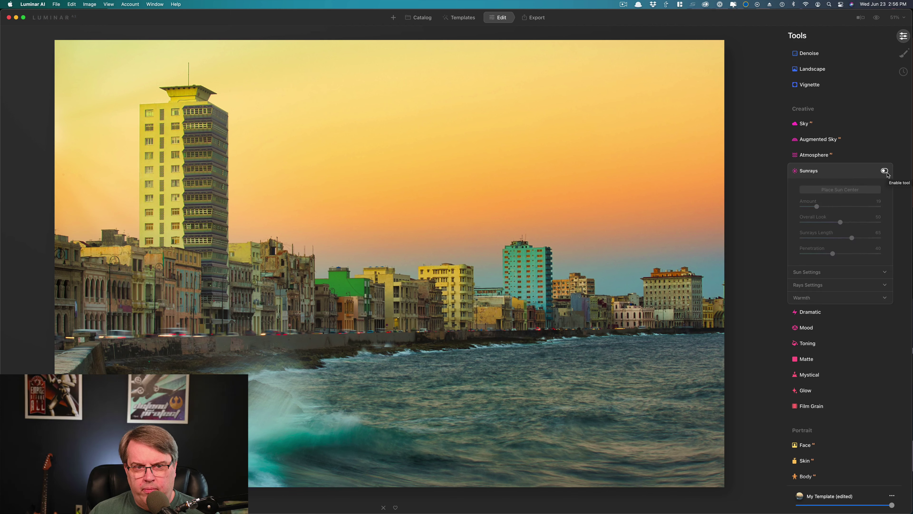
pyautogui.click(886, 172)
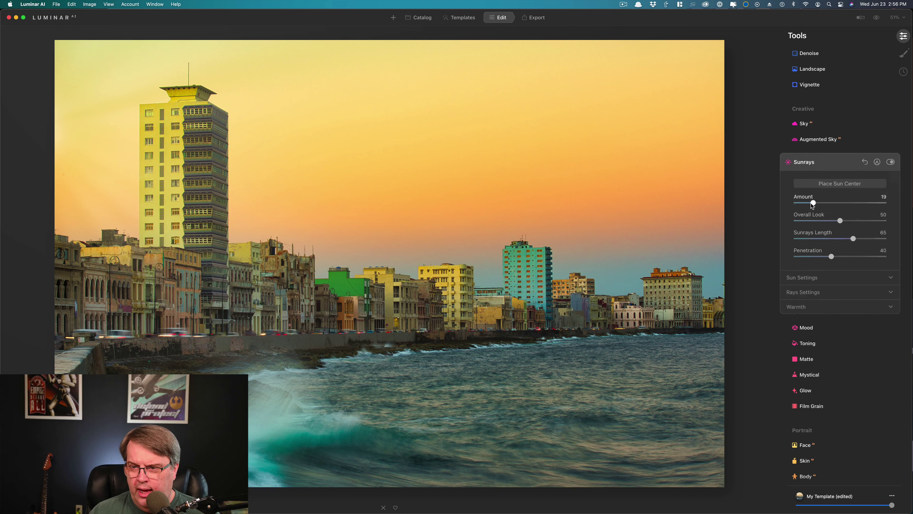
# Step: Set the Sunrays Amount to 15, Sun Glow Radius to 29 and Sun Glow Amount to 32
pyautogui.moveTo(817, 207); pyautogui.dragTo(768, 188)
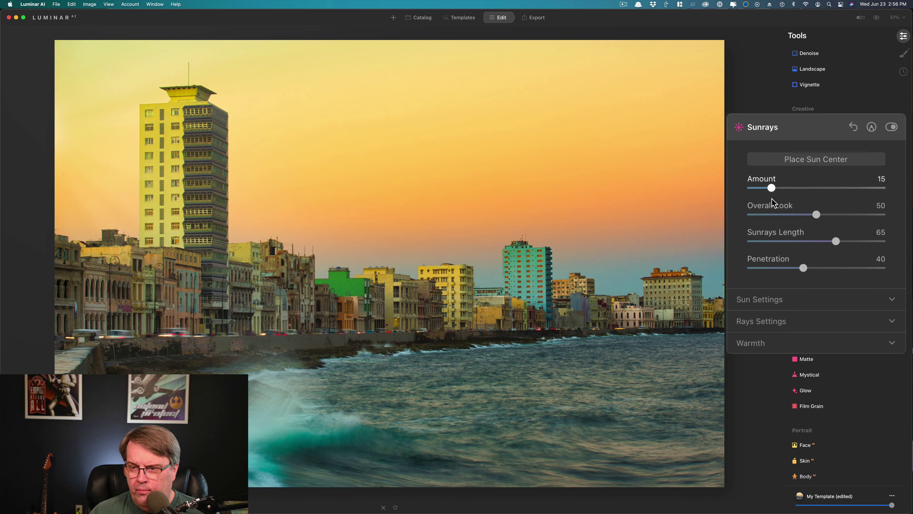
pyautogui.click(892, 300)
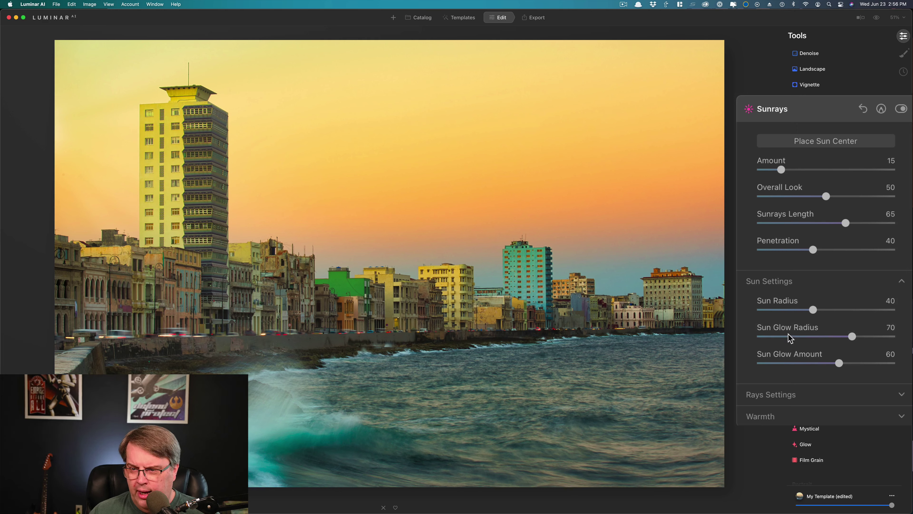
pyautogui.click(797, 336)
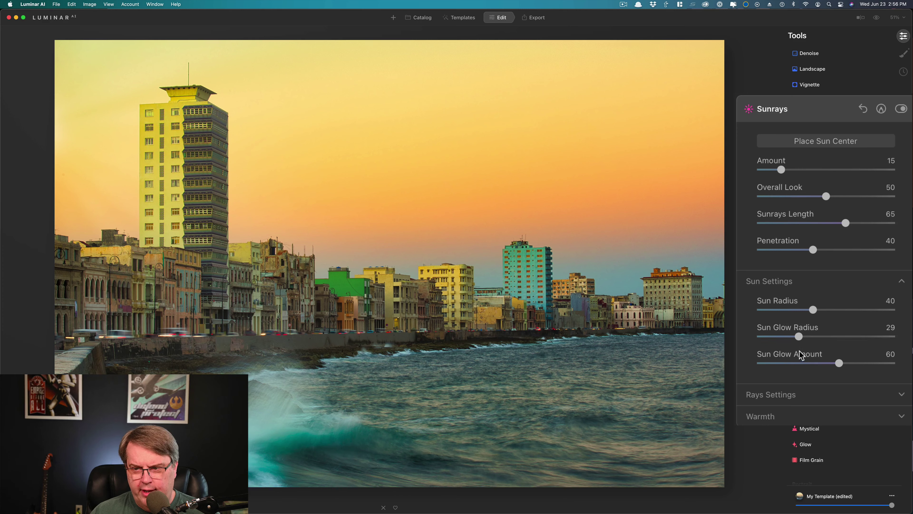
pyautogui.click(803, 361)
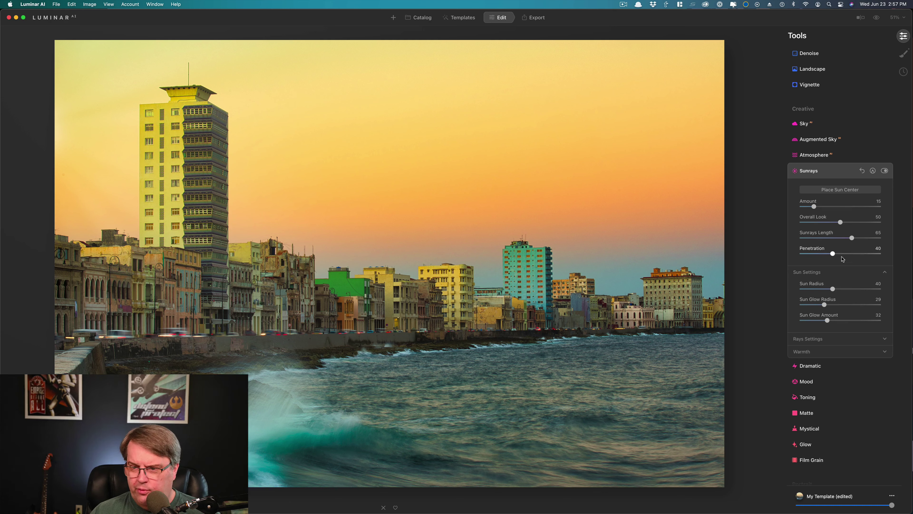
# Step: Warm the light by setting the Sunrays tool's Sun Warmth to 49 and Sunrays Warmth to 53
pyautogui.click(886, 351)
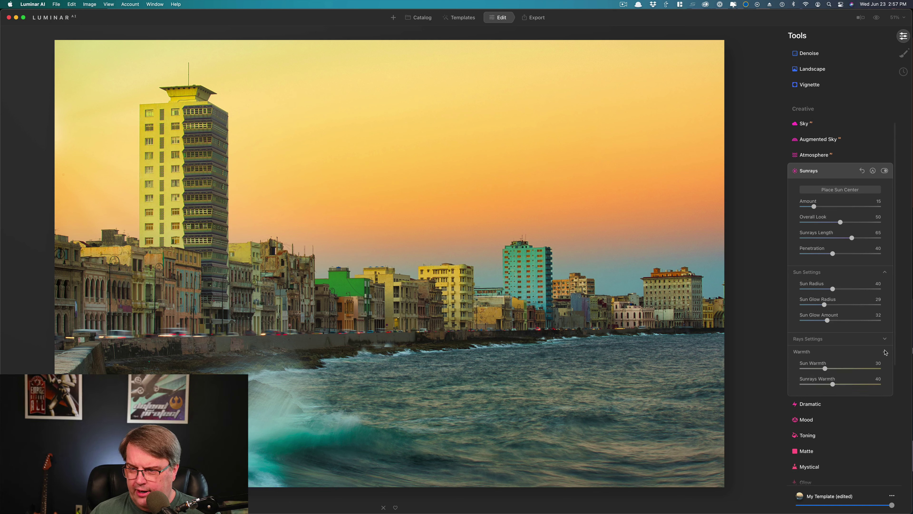
pyautogui.moveTo(825, 368); pyautogui.dragTo(840, 368)
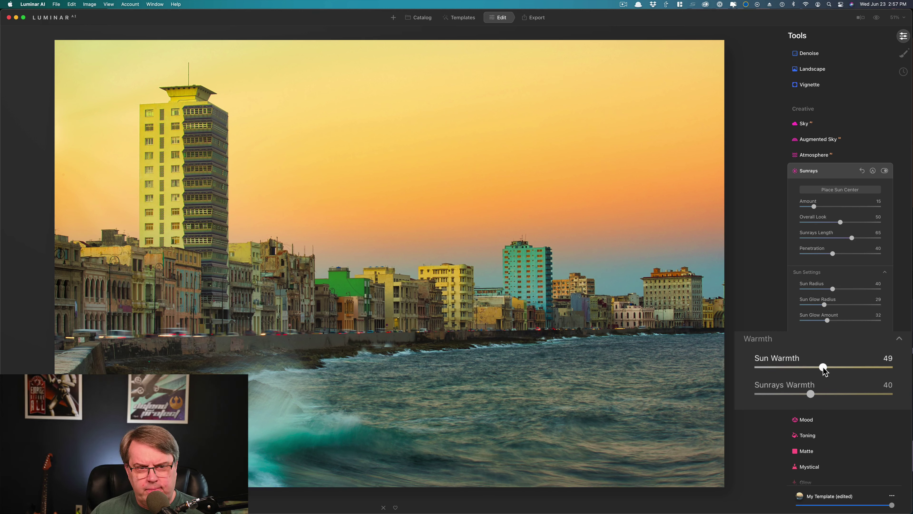
pyautogui.click(830, 394)
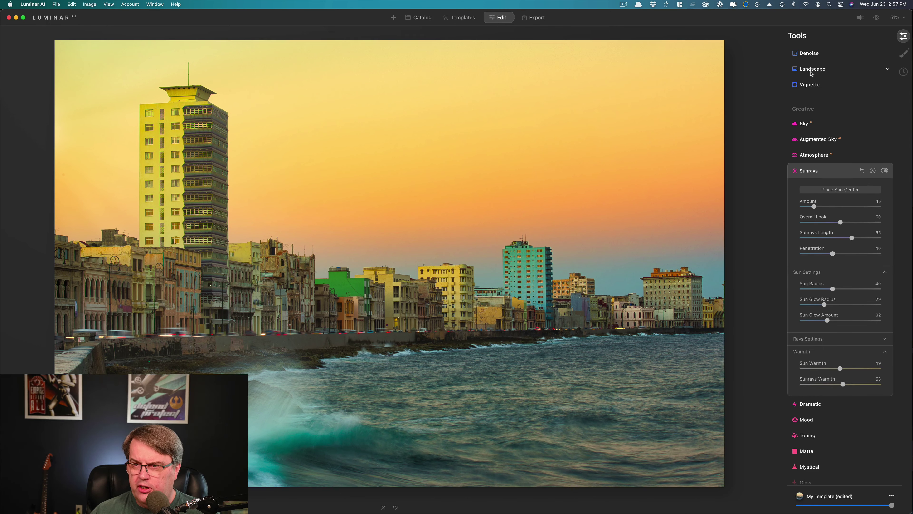
# Step: Set Landscape's Golden Hour to 15 after trying 46 and 20, and compare the photo with the tool off and on
pyautogui.click(811, 69)
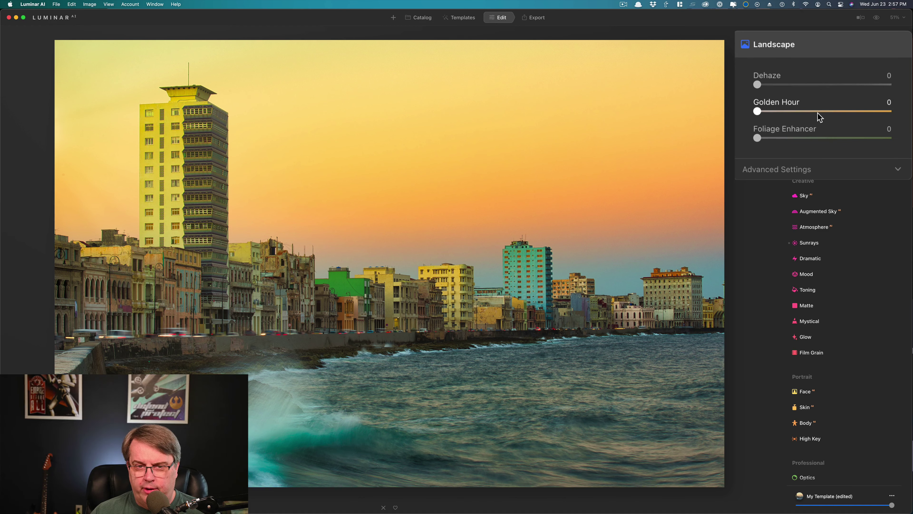
pyautogui.click(839, 111)
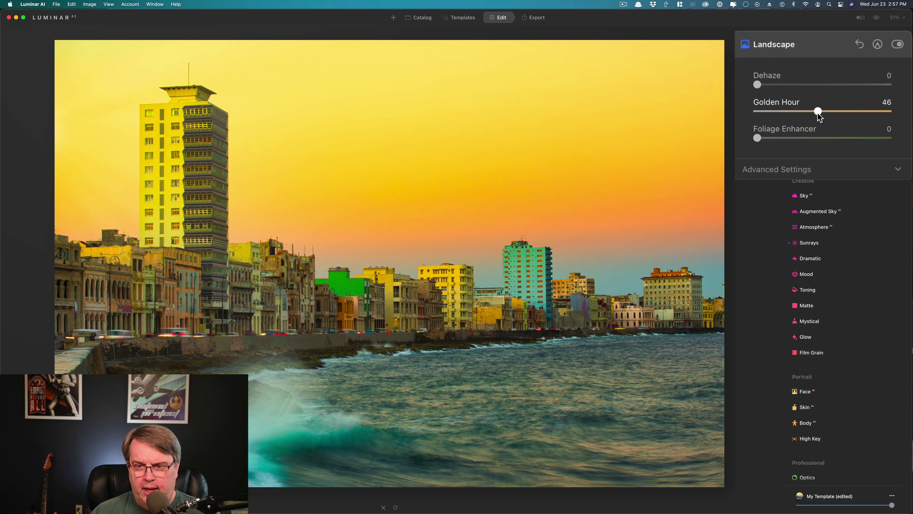
pyautogui.click(783, 112)
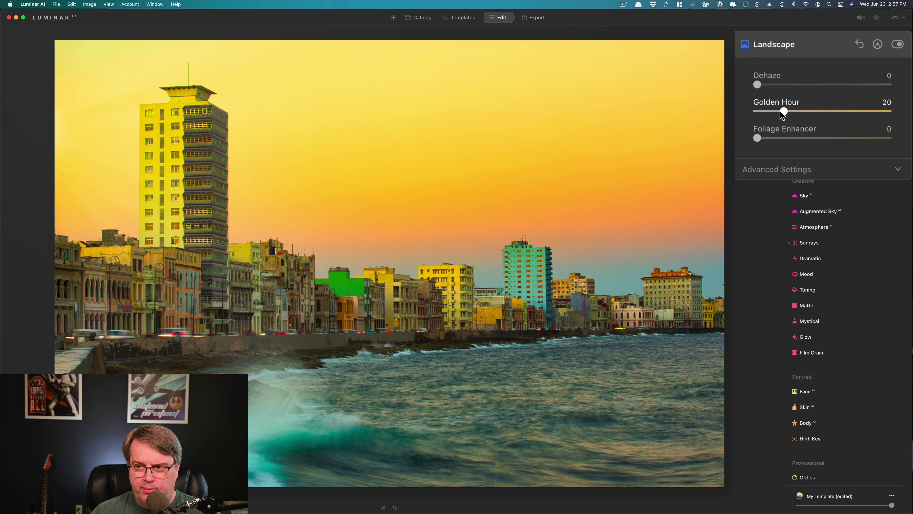
pyautogui.moveTo(778, 110); pyautogui.dragTo(811, 109)
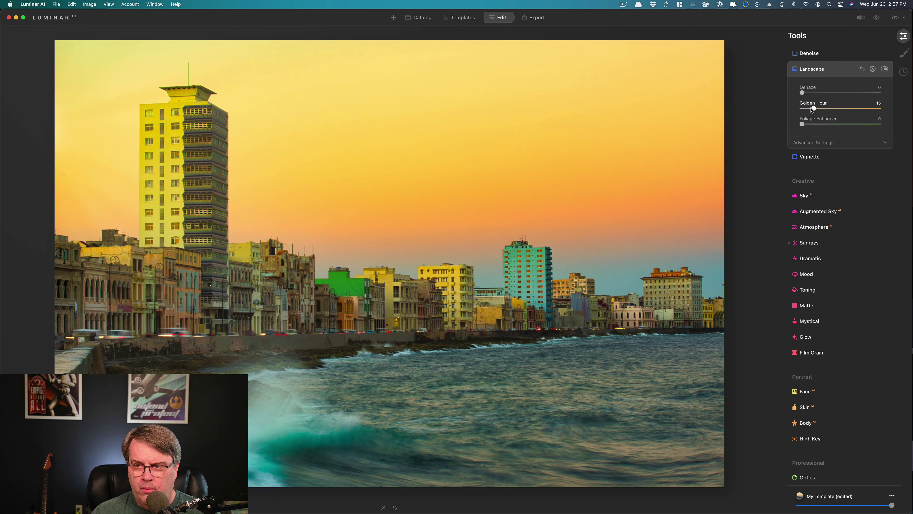
pyautogui.click(885, 69)
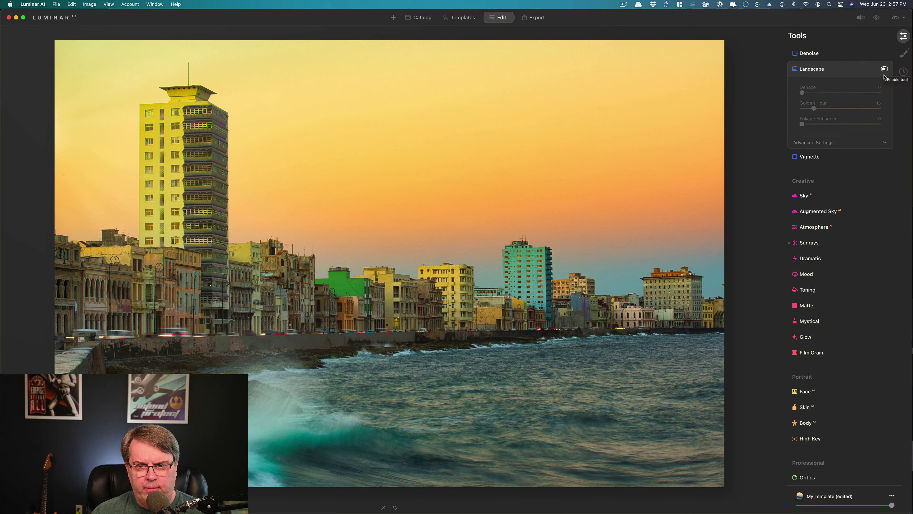
pyautogui.click(885, 70)
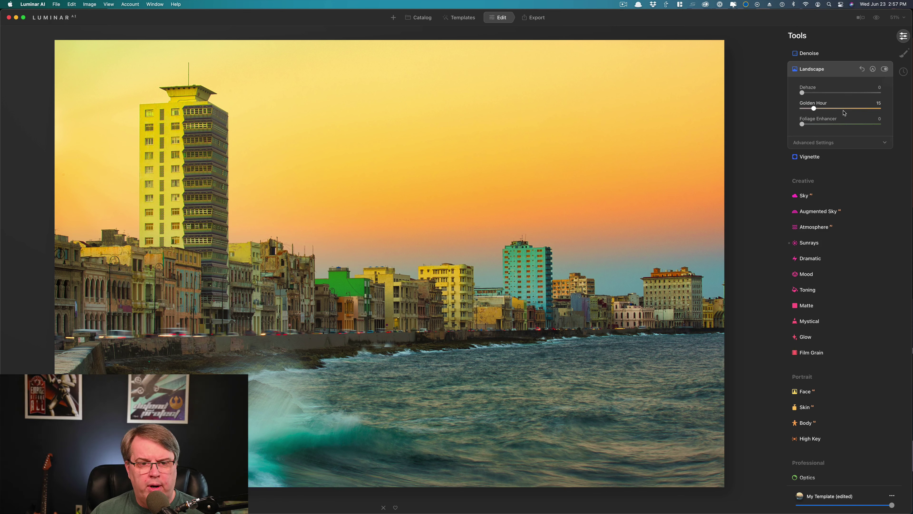
# Step: Apply the Dramatic tool to the photo with an Amount of 18
pyautogui.scroll(-2, 850, 282)
pyautogui.scroll(-4, 849, 282)
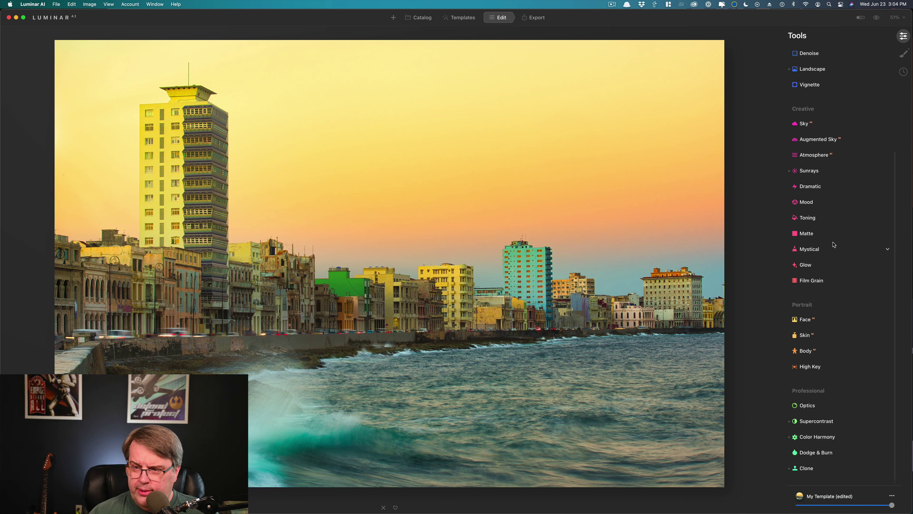
pyautogui.click(818, 188)
pyautogui.moveTo(802, 210); pyautogui.dragTo(777, 208)
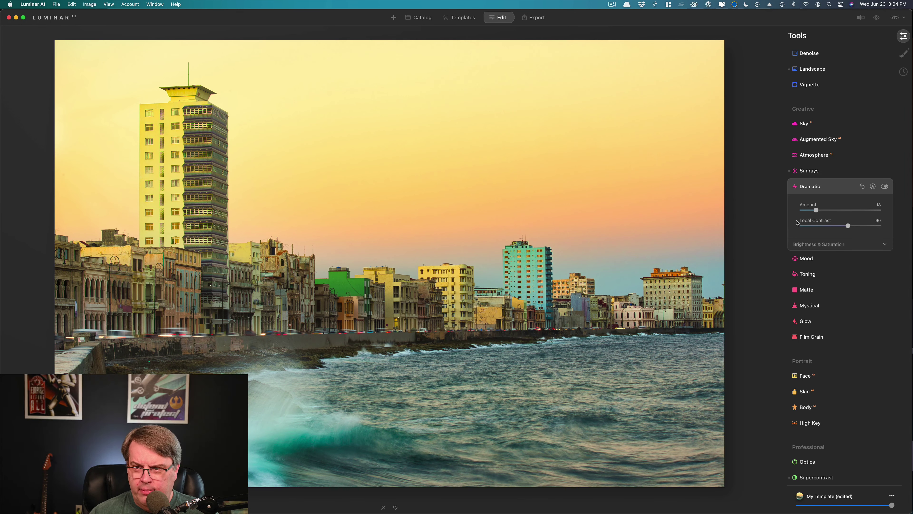
# Step: Try Matte with an Amount of 21, comparing the photo with it off and on, and reset the tool
pyautogui.click(813, 290)
pyautogui.moveTo(801, 257); pyautogui.dragTo(781, 240)
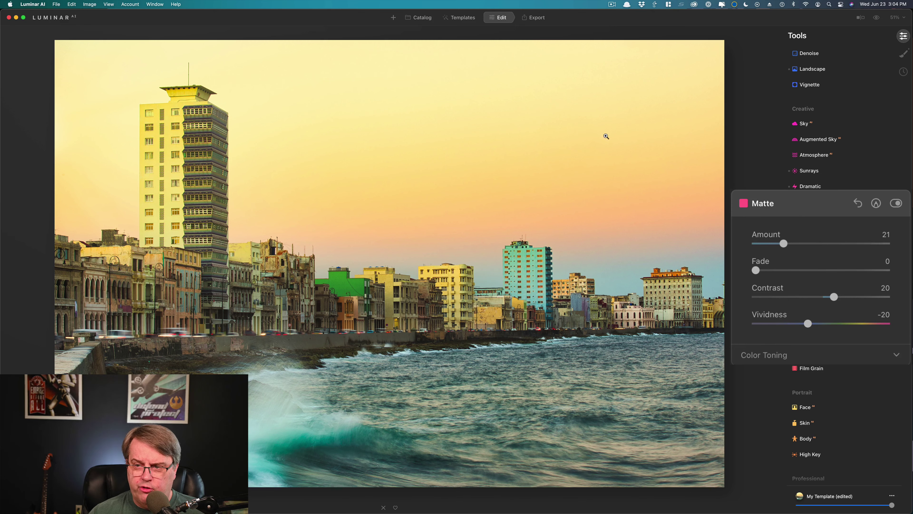
pyautogui.click(896, 203)
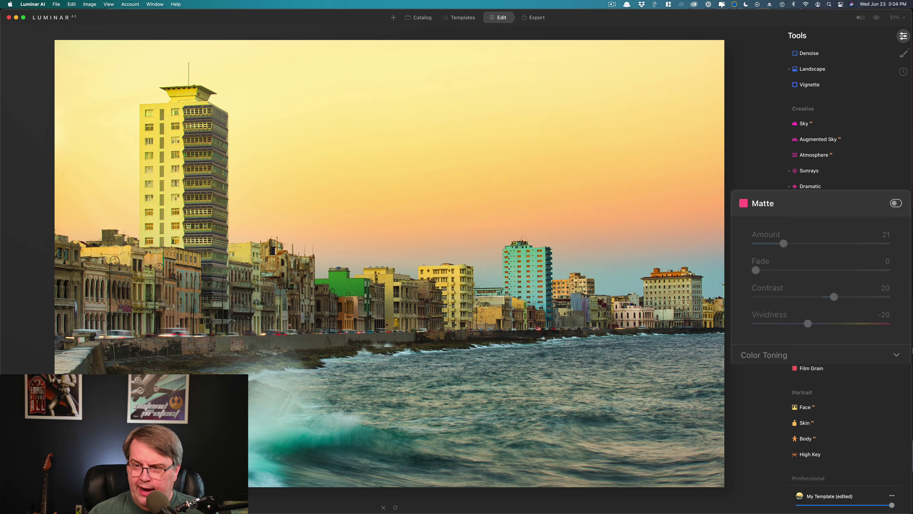
pyautogui.click(896, 204)
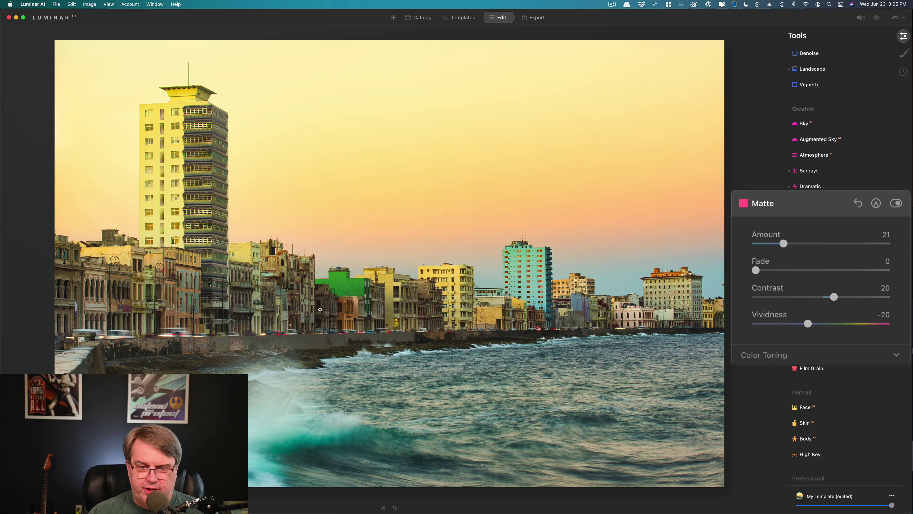
pyautogui.click(858, 204)
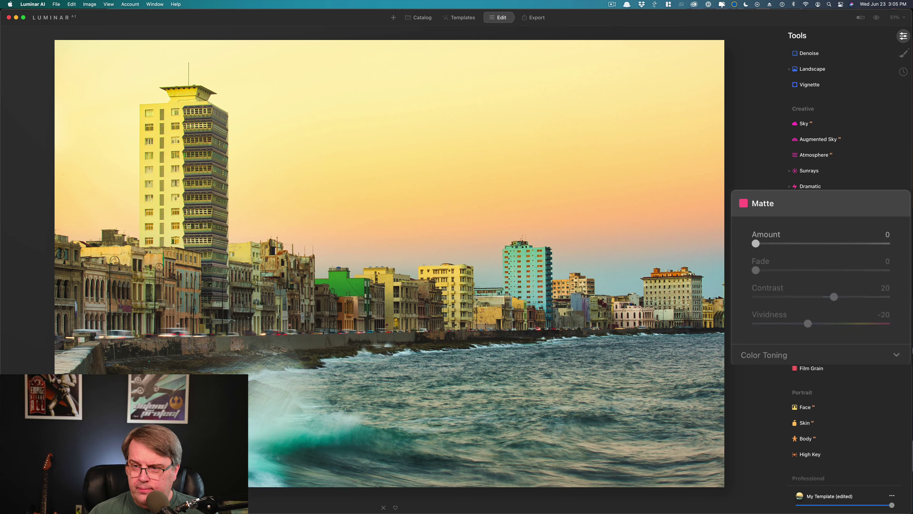
# Step: Compare the photo with Dramatic off and on, and check its Brightness & Saturation settings
pyautogui.click(878, 186)
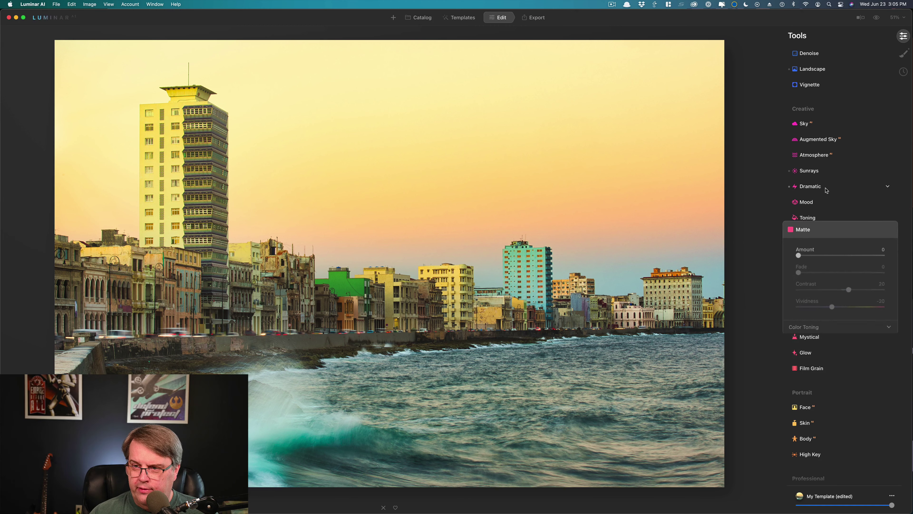
pyautogui.click(884, 187)
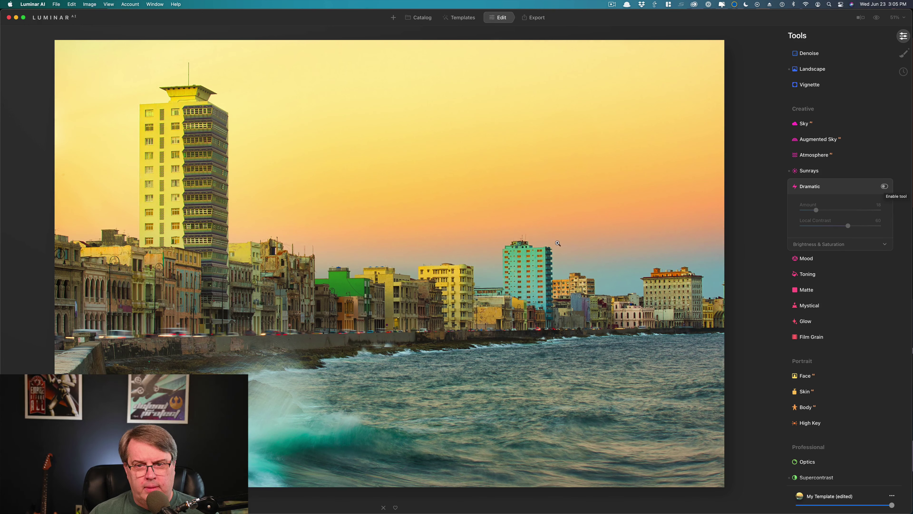
pyautogui.click(885, 187)
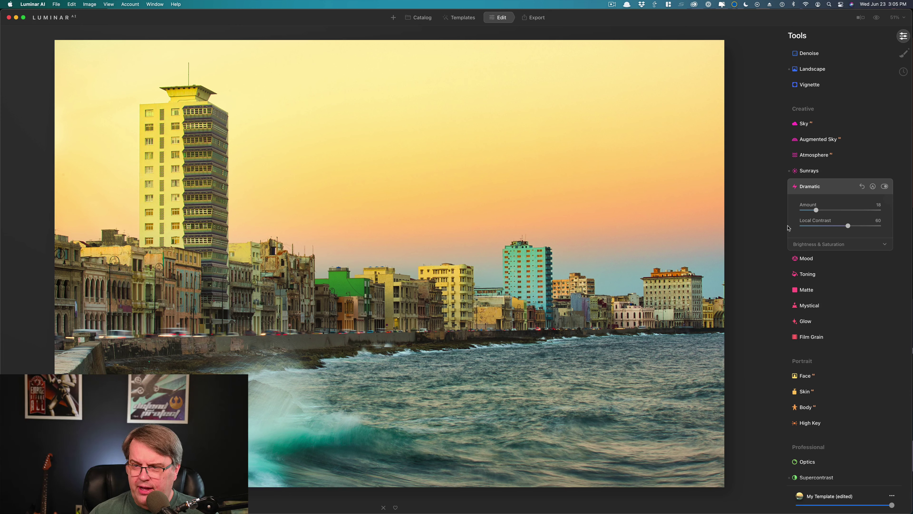
pyautogui.click(886, 246)
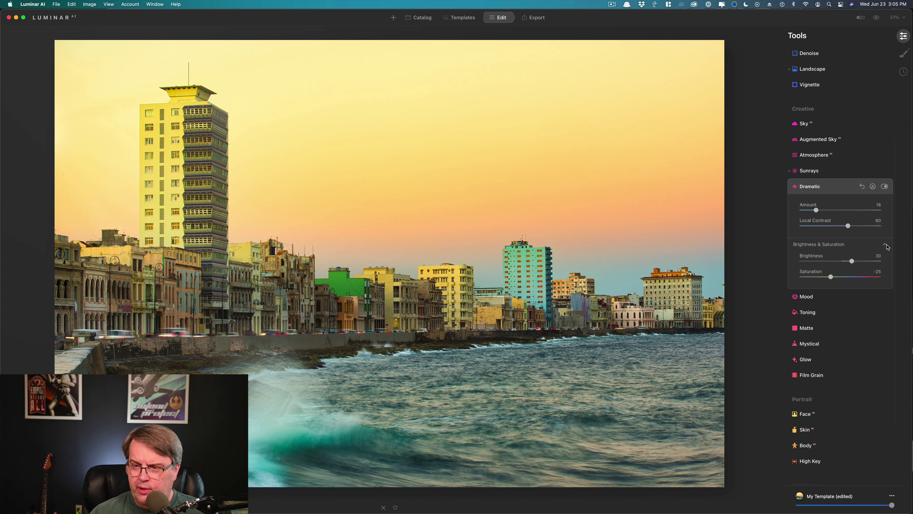
pyautogui.click(886, 246)
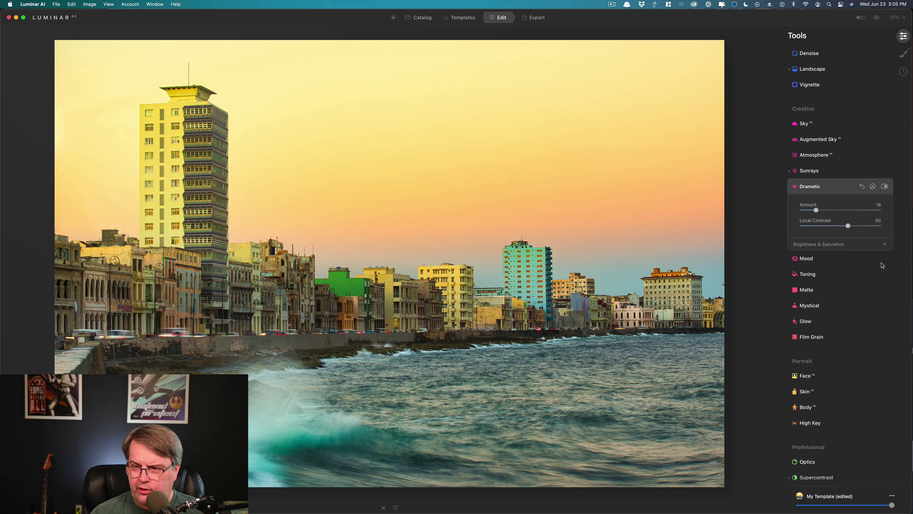
pyautogui.click(815, 191)
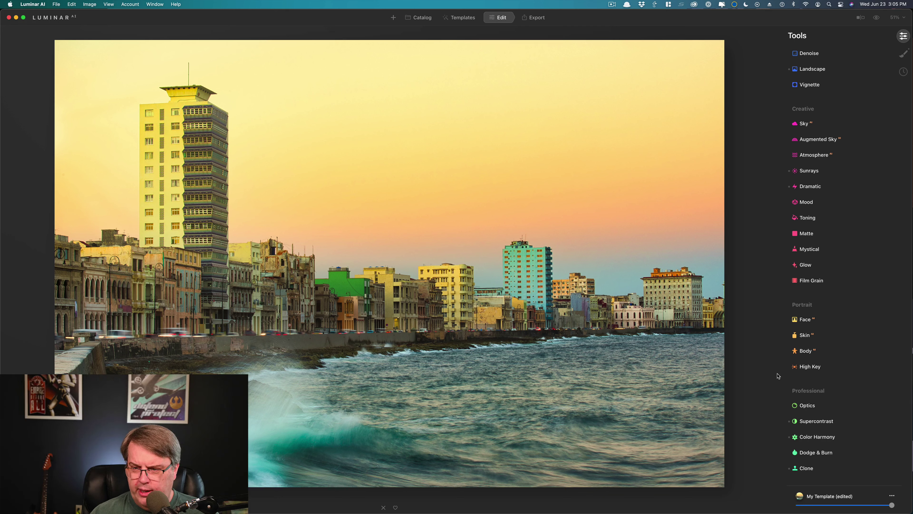
# Step: Set the Vignette Amount to -100 to preview its shape, and set Inner Light to 16 and Roundness to 16
pyautogui.click(838, 86)
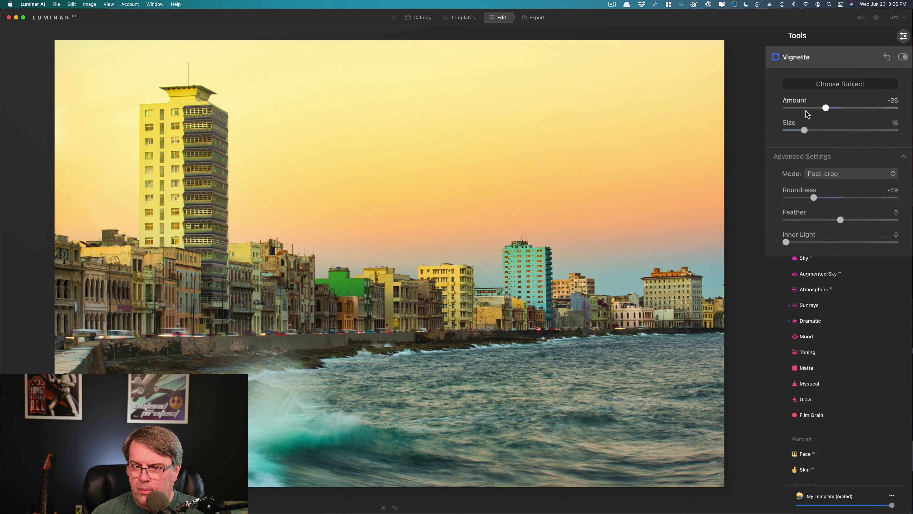
pyautogui.moveTo(841, 120); pyautogui.dragTo(755, 103)
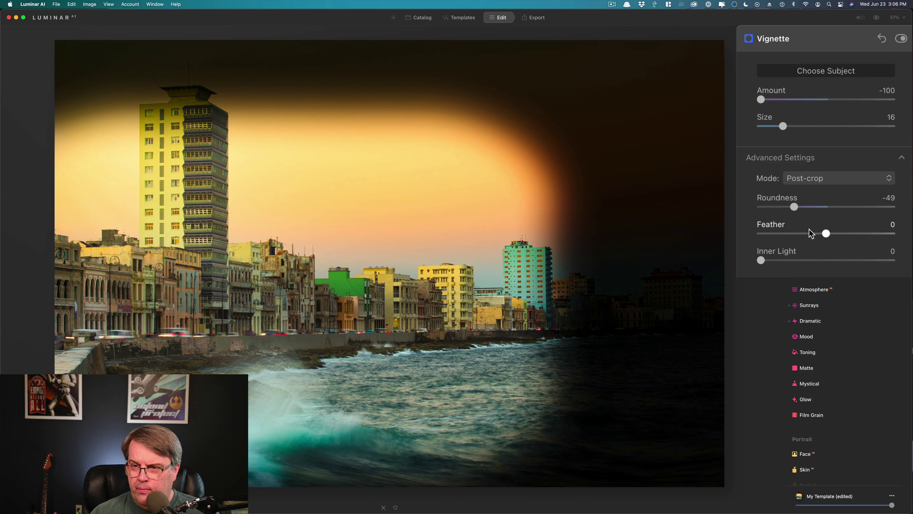
pyautogui.moveTo(762, 260); pyautogui.dragTo(782, 260)
pyautogui.moveTo(793, 204); pyautogui.dragTo(837, 205)
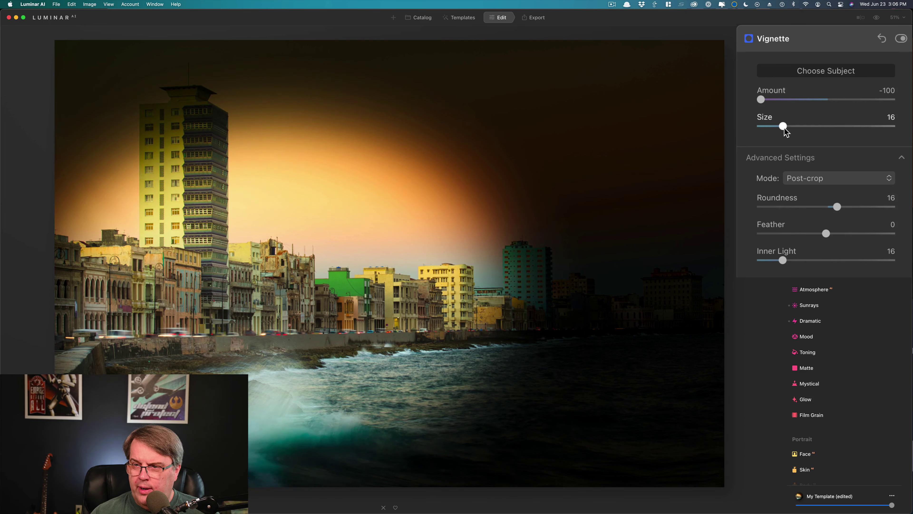
# Step: Set the Vignette's Size to 0 and Amount to -36, and compare the photo with the vignette off and on
pyautogui.moveTo(784, 127); pyautogui.dragTo(754, 125)
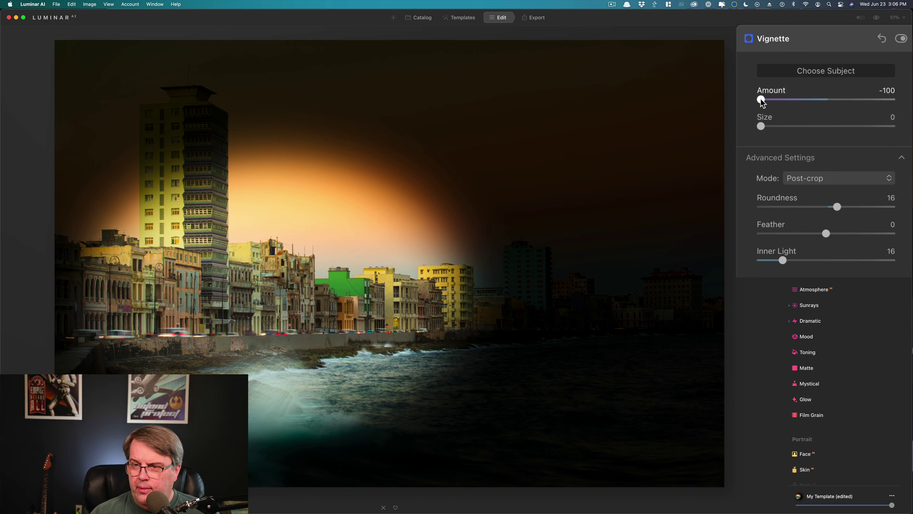
pyautogui.moveTo(760, 100); pyautogui.dragTo(806, 99)
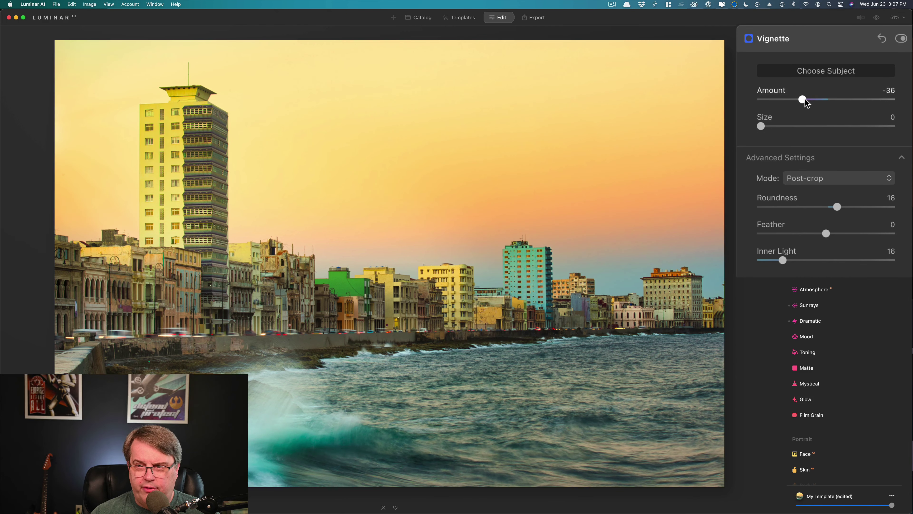
pyautogui.click(902, 39)
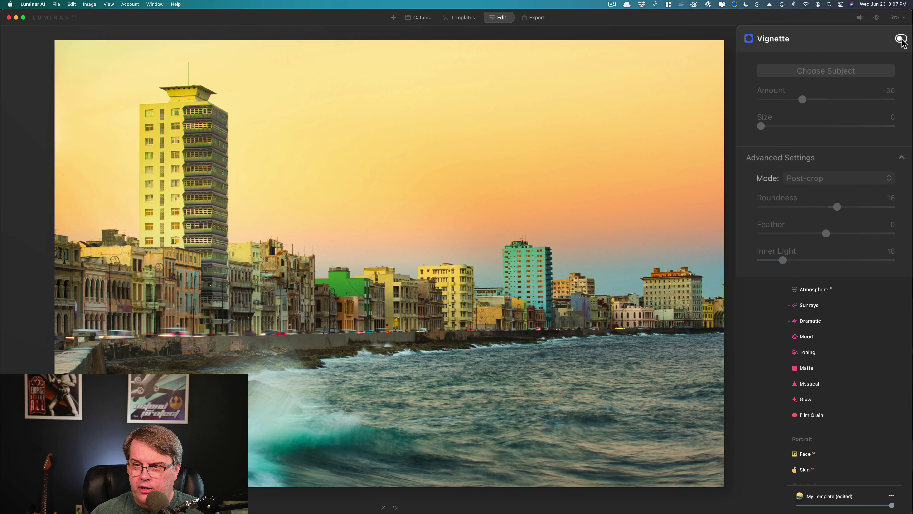
pyautogui.click(885, 85)
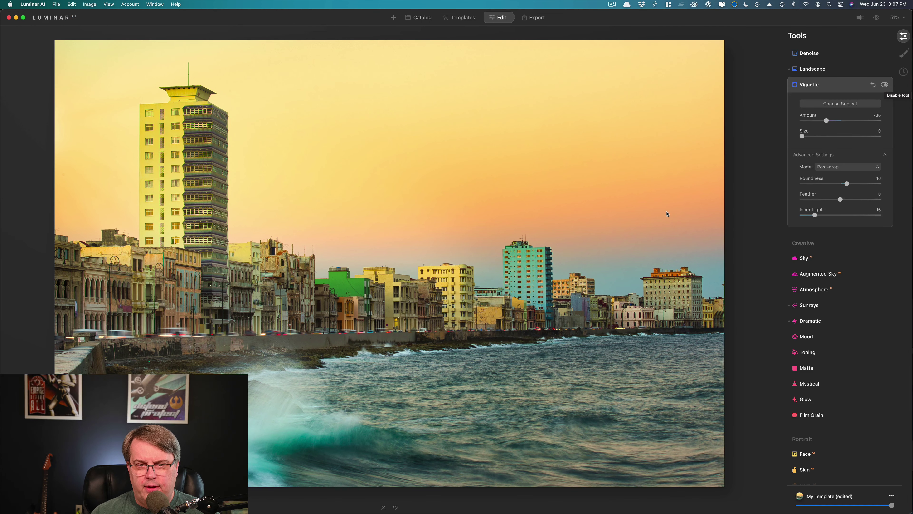